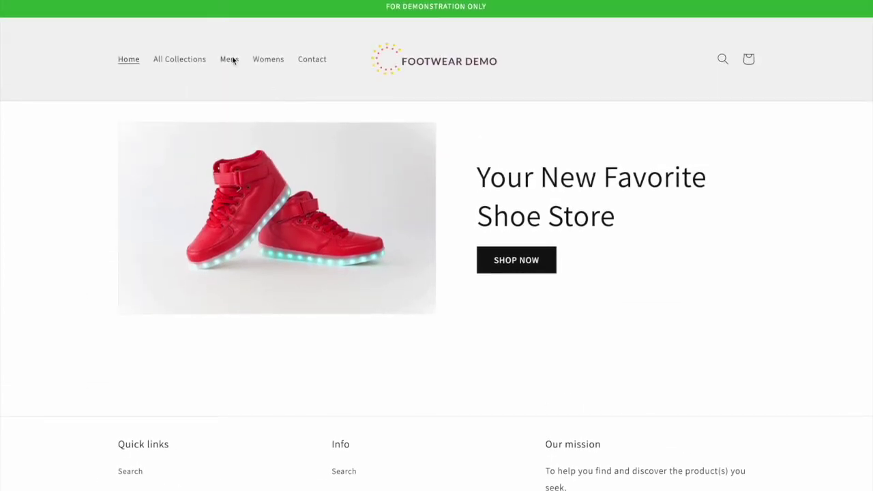
# Step: Open the ADIDAS Men Sukoi shoe's product page from the Mens collection
pyautogui.click(232, 60)
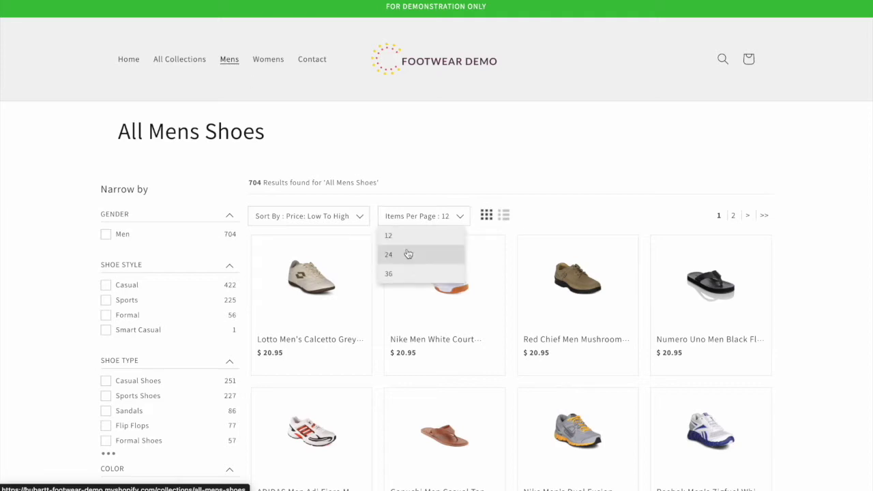
pyautogui.scroll(-3, 413, 267)
pyautogui.scroll(-3, 413, 267)
pyautogui.click(414, 267)
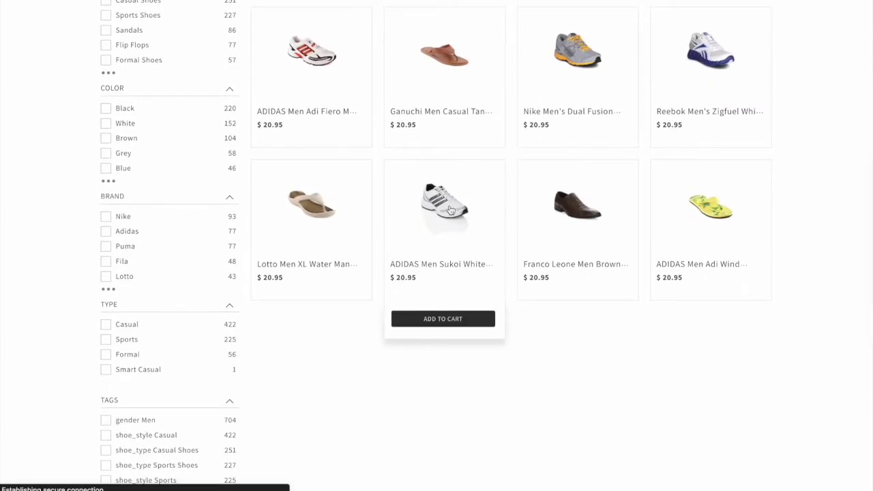
pyautogui.scroll(-8, 450, 210)
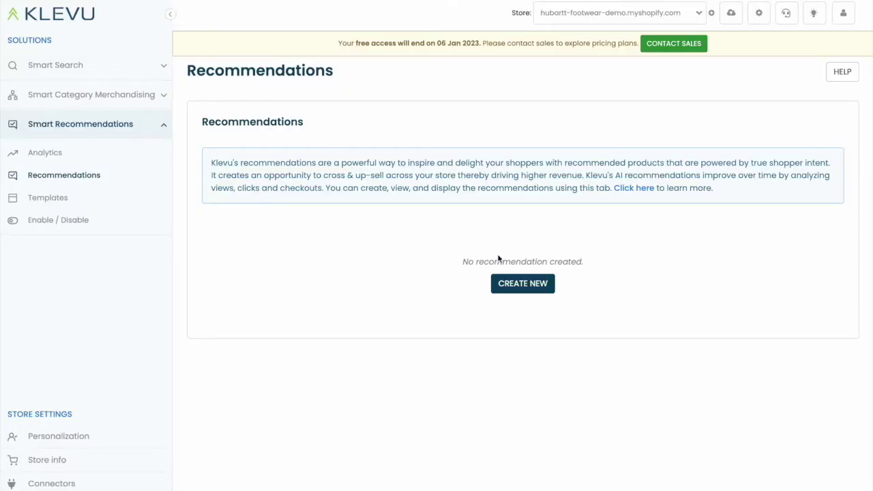
# Step: Start a new Product Page recommendation based on Similar Products
pyautogui.click(523, 286)
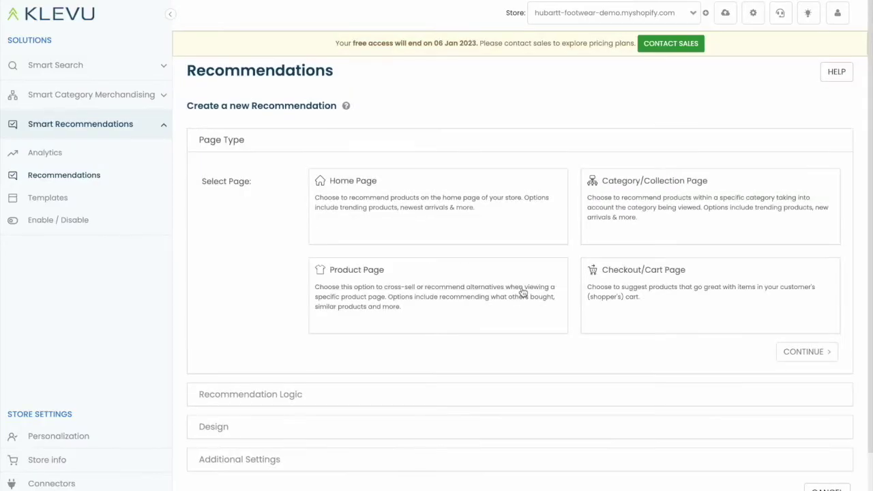
pyautogui.click(430, 295)
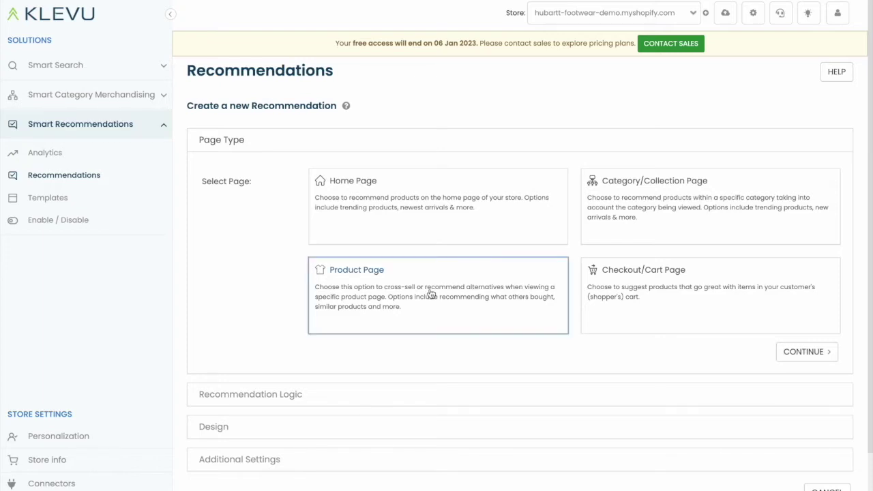
pyautogui.click(802, 352)
pyautogui.click(446, 211)
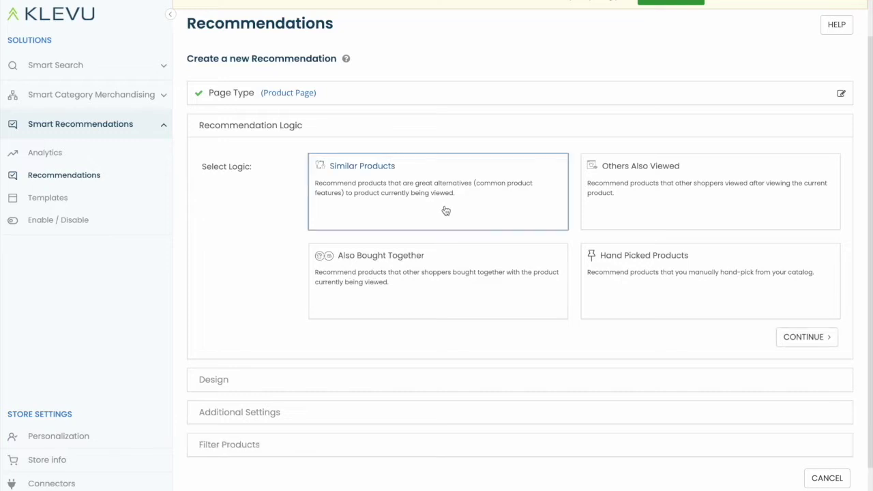
pyautogui.click(802, 339)
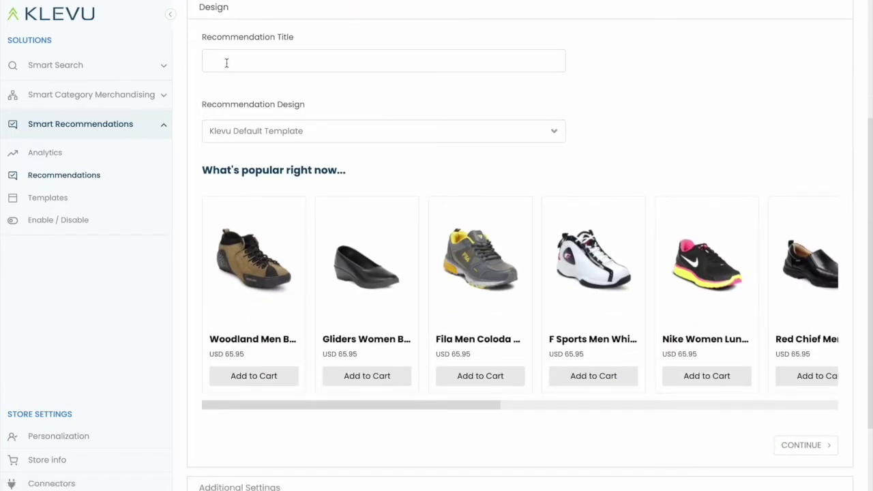
# Step: Title it 'Like This Brand ?', keep the Klevu Default Template, and create it with default settings
pyautogui.click(267, 67)
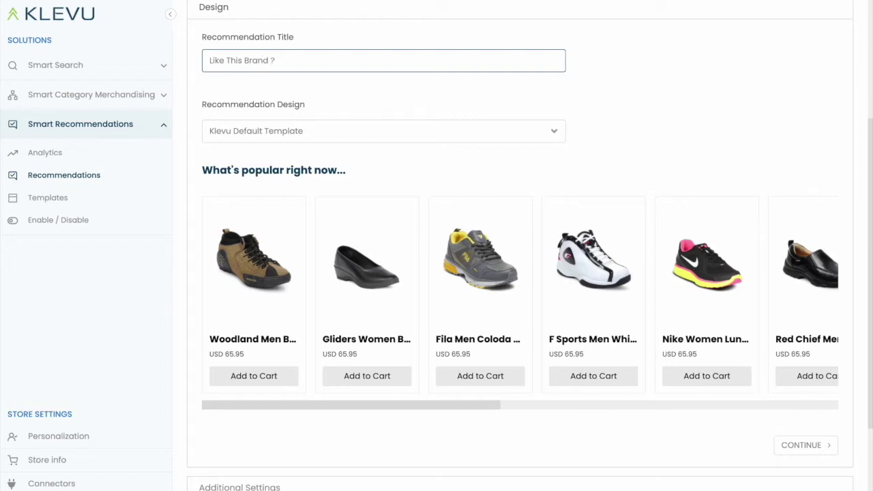
pyautogui.click(298, 133)
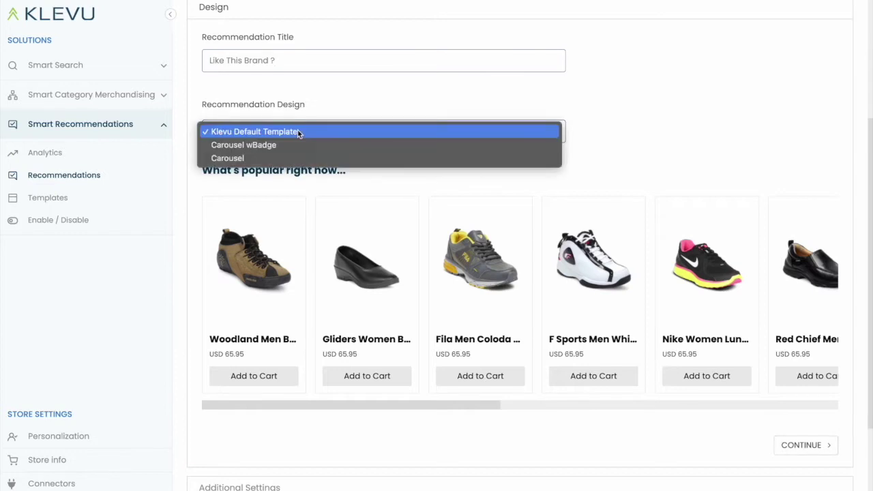
pyautogui.click(285, 158)
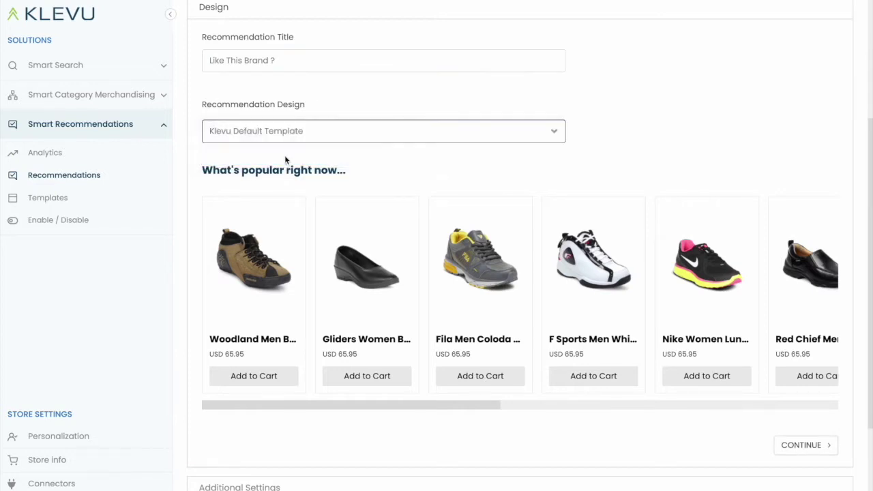
pyautogui.click(803, 396)
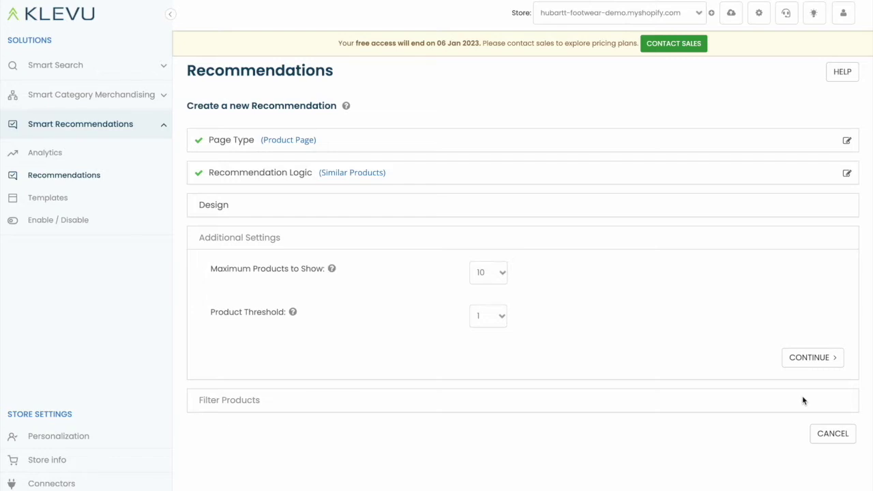
pyautogui.click(810, 360)
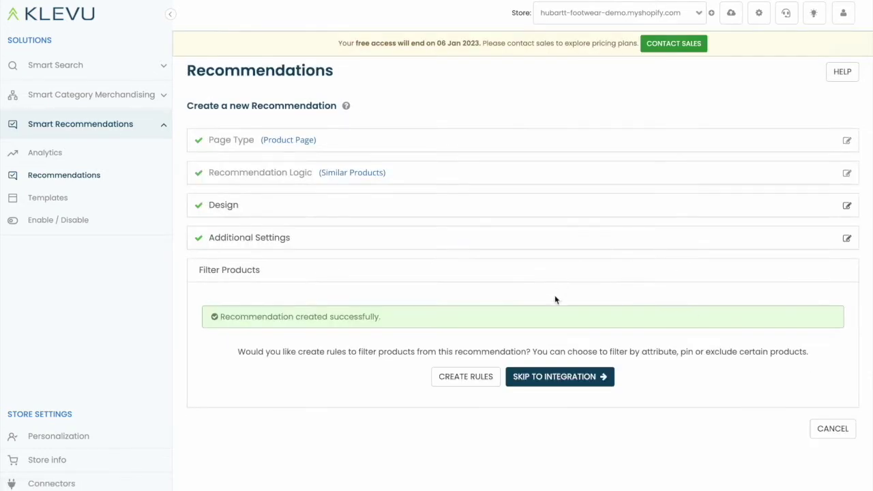
pyautogui.click(466, 379)
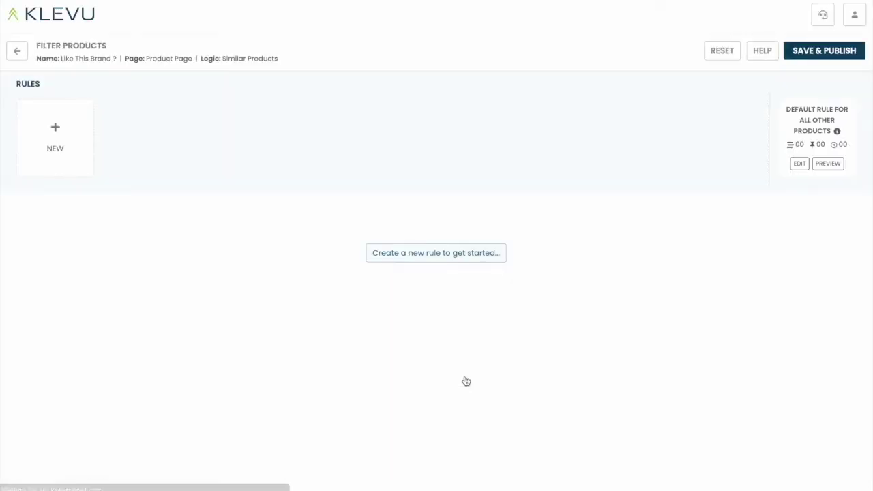
# Step: Make the default rule filter products, including those matching the current product's brand
pyautogui.click(802, 165)
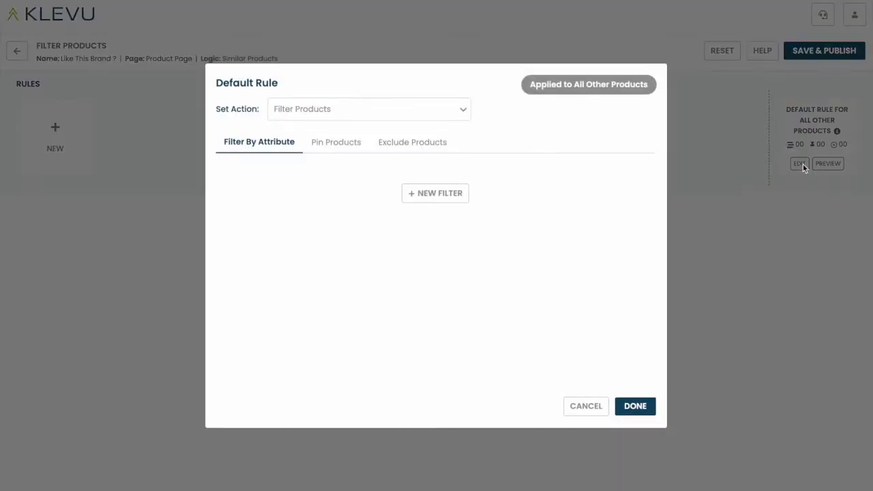
pyautogui.click(356, 110)
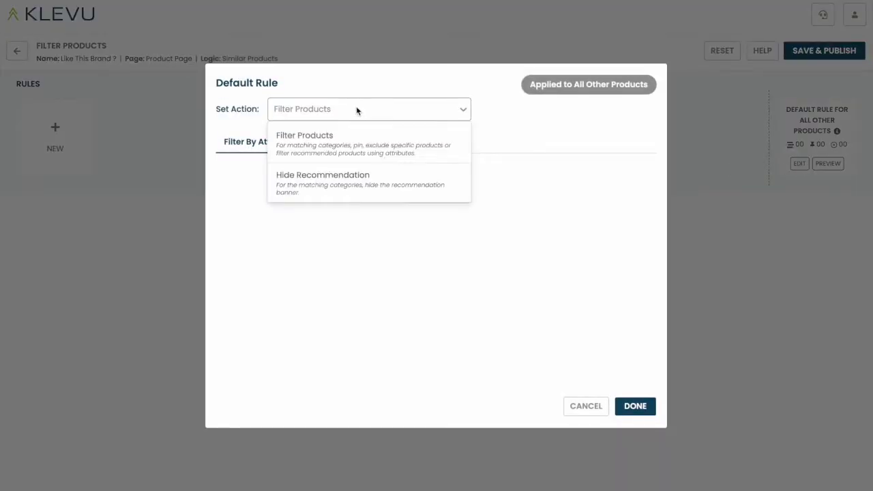
pyautogui.click(332, 140)
pyautogui.click(427, 200)
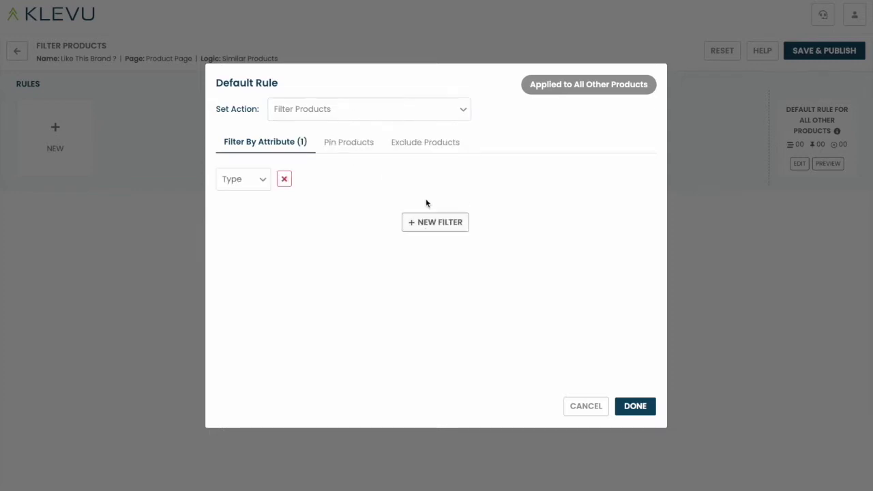
pyautogui.click(262, 181)
pyautogui.click(240, 203)
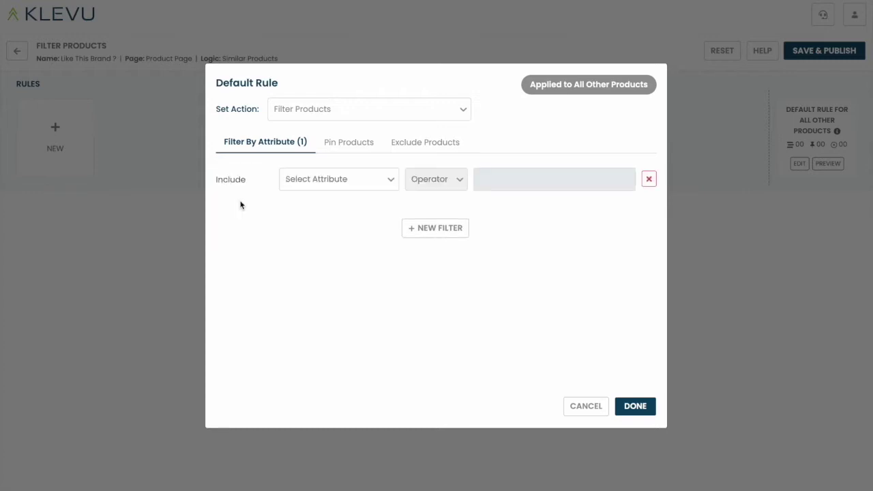
pyautogui.click(328, 180)
pyautogui.scroll(-2, 332, 248)
pyautogui.scroll(-3, 332, 248)
pyautogui.click(317, 233)
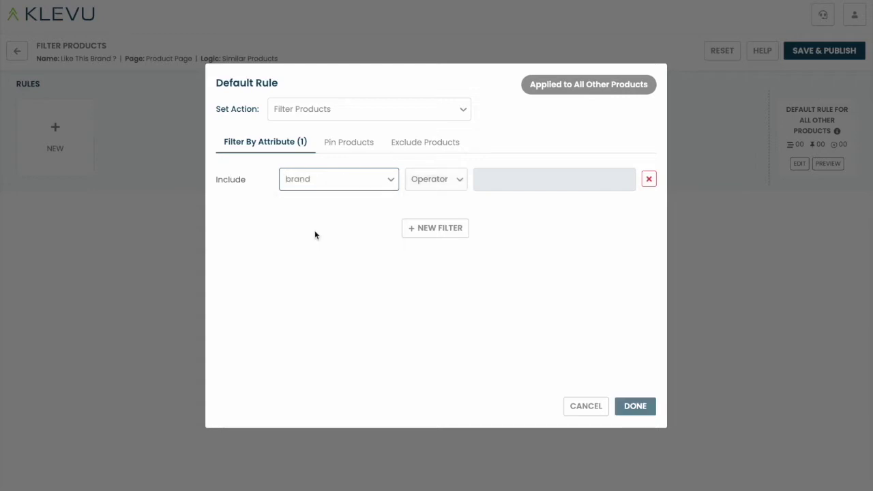
pyautogui.click(448, 179)
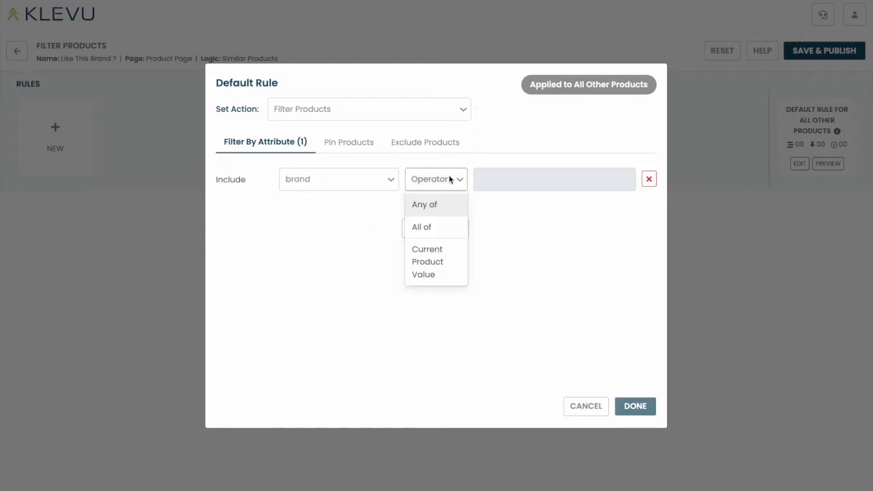
pyautogui.click(441, 256)
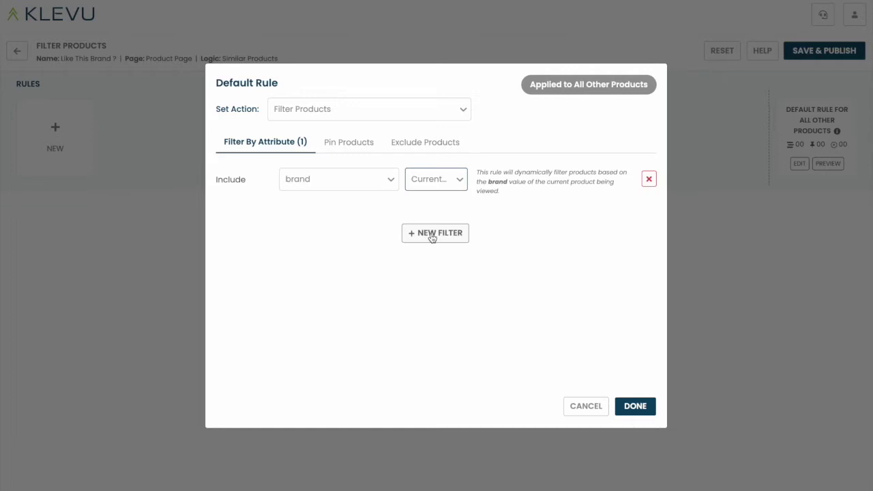
# Step: Add an Include filter matching the current product's Gender
pyautogui.click(432, 236)
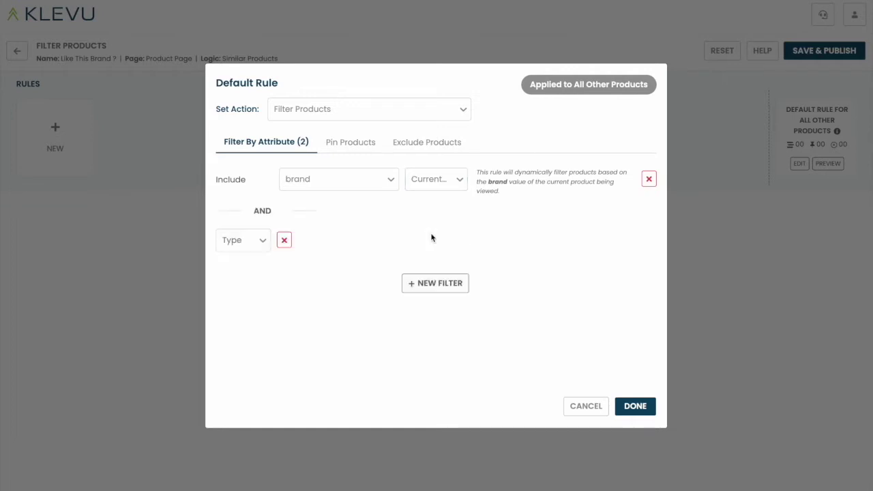
pyautogui.click(260, 243)
pyautogui.click(250, 267)
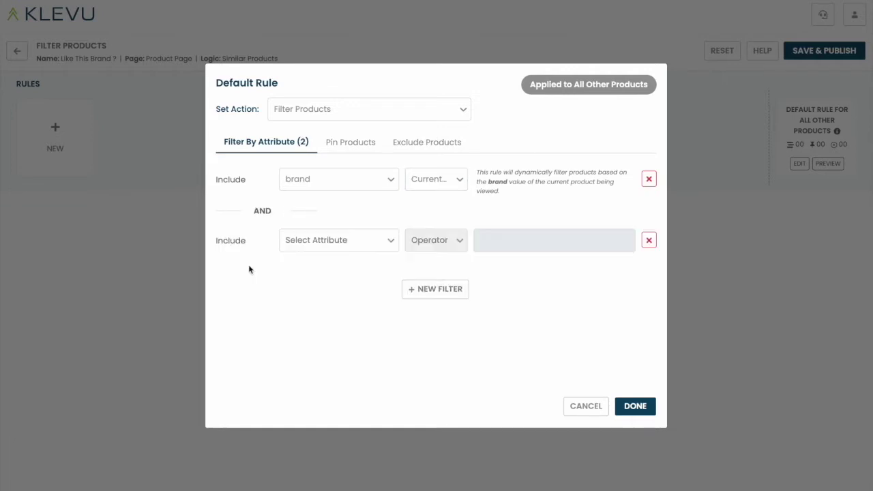
pyautogui.click(334, 243)
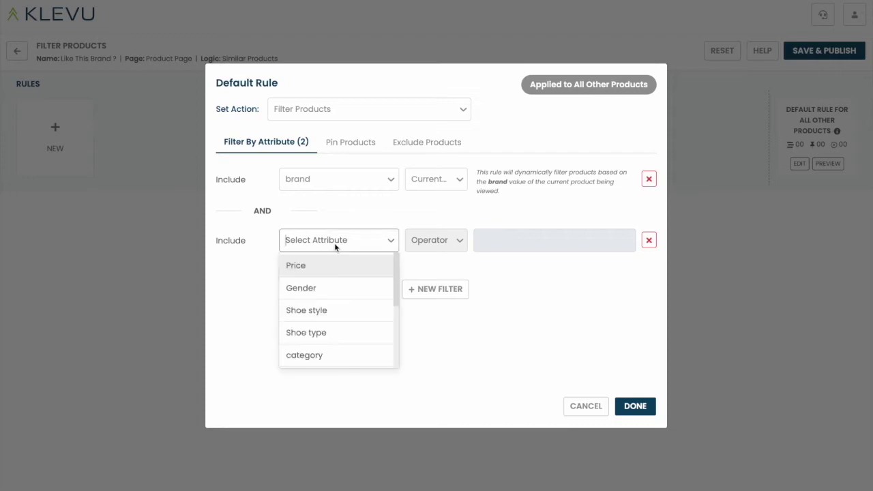
pyautogui.click(329, 290)
pyautogui.click(432, 247)
pyautogui.click(440, 316)
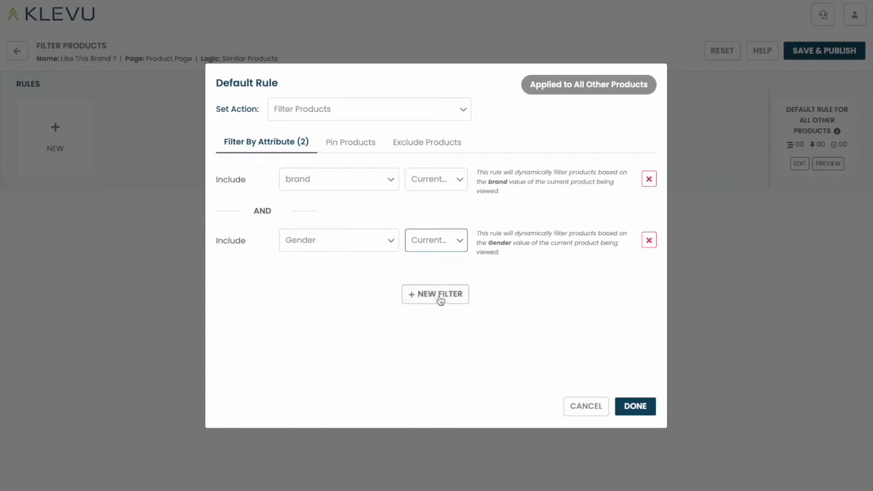
# Step: Add an Include filter matching the current product's Shoe type and save the rule
pyautogui.click(439, 296)
pyautogui.click(260, 305)
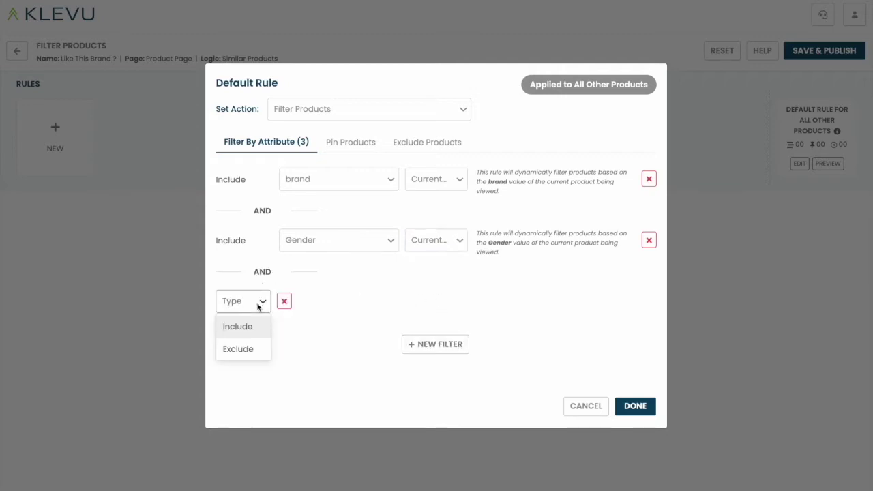
pyautogui.click(248, 327)
pyautogui.click(328, 308)
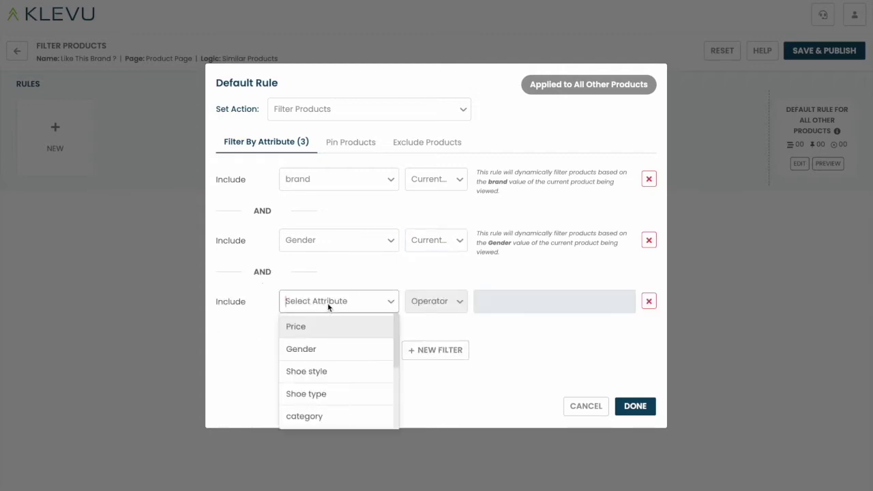
pyautogui.scroll(-2, 326, 353)
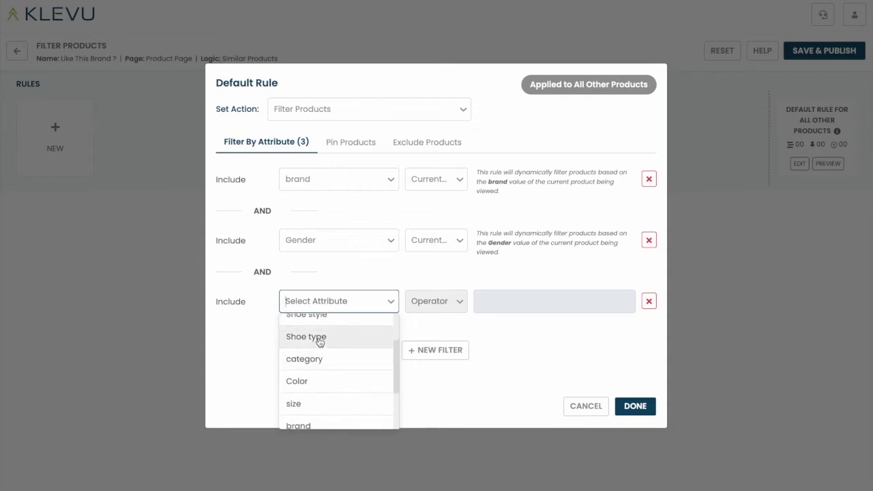
pyautogui.click(318, 339)
pyautogui.click(442, 306)
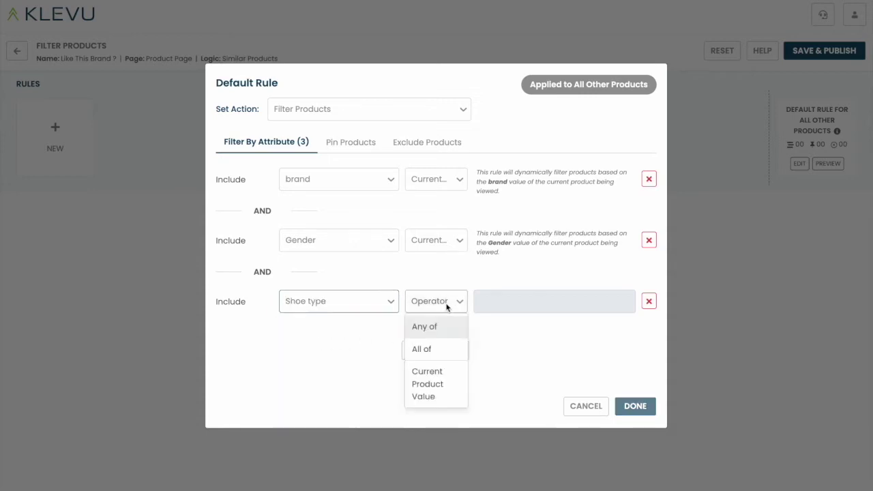
pyautogui.click(440, 374)
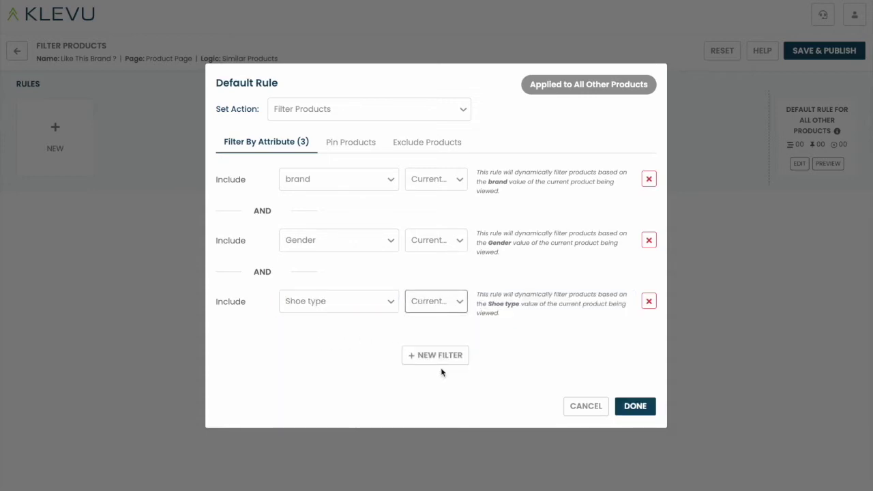
pyautogui.click(635, 407)
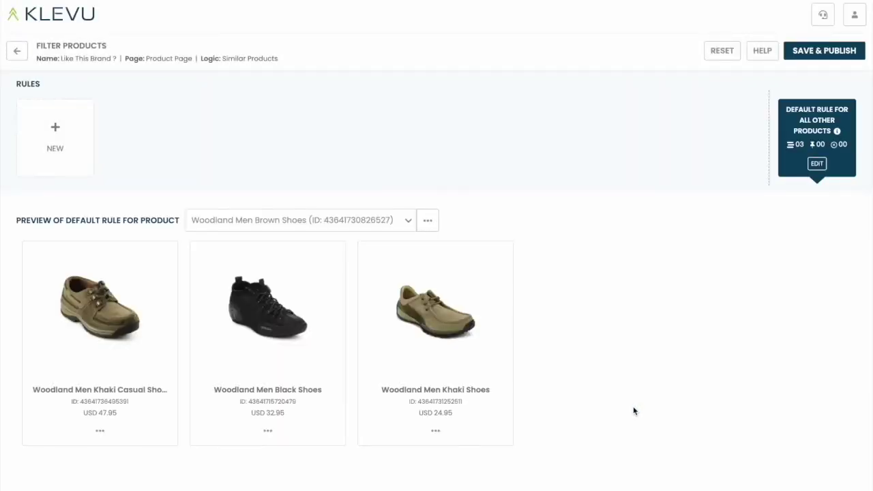
# Step: Preview the default rule using Catwalk Women Casual Multi Wedges
pyautogui.click(405, 219)
pyautogui.scroll(-3, 336, 294)
pyautogui.scroll(-5, 335, 297)
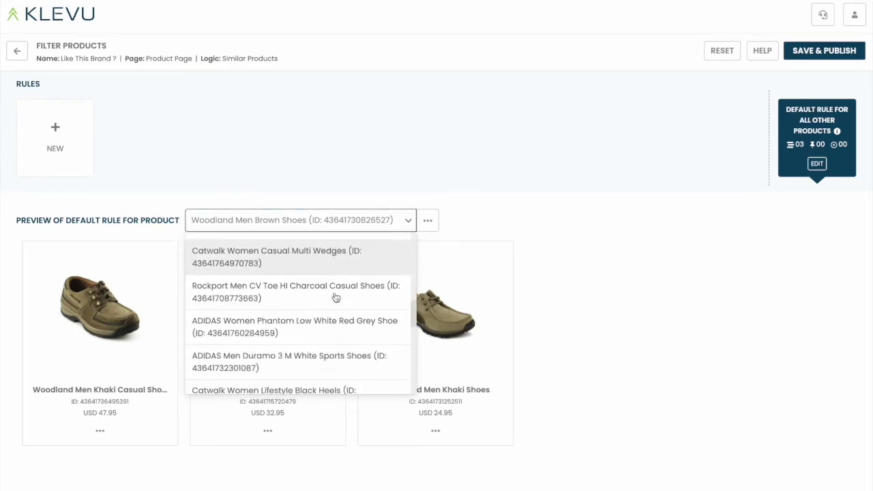
pyautogui.click(302, 262)
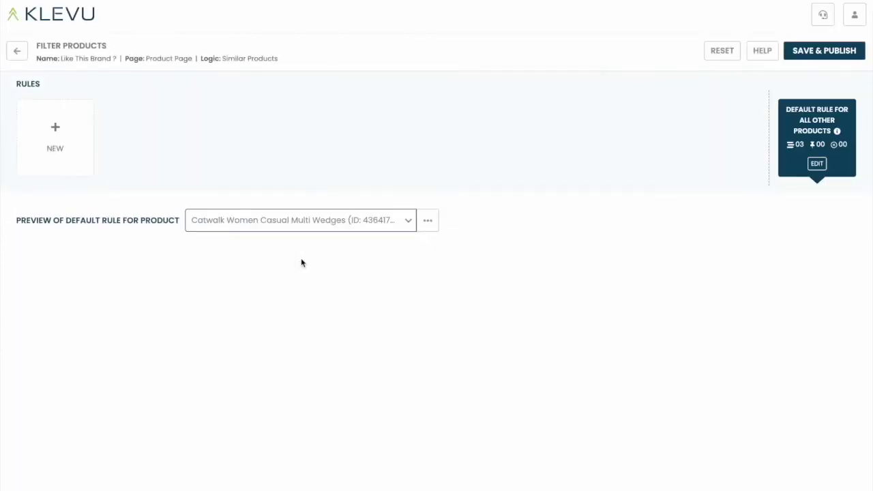
# Step: Switch the preview product to Rockport Men CV Toe HI Charcoal Casual Shoes
pyautogui.click(382, 229)
pyautogui.scroll(-2, 335, 287)
pyautogui.scroll(-5, 336, 287)
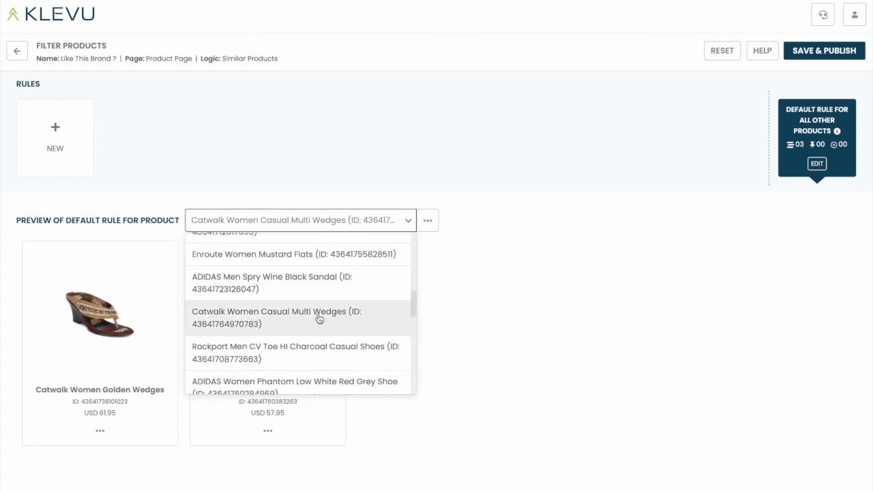
pyautogui.click(314, 351)
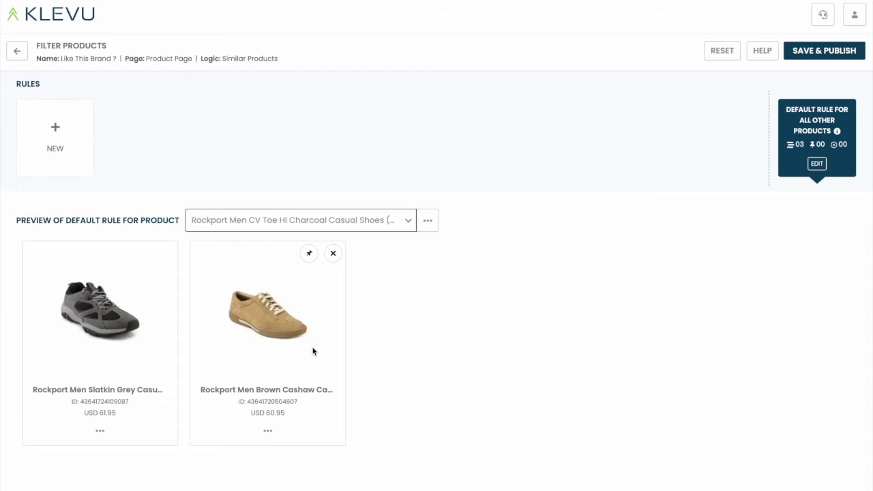
# Step: Save and publish the filters, copy the 'Like This Brand ?' HTML snippet, and close integration
pyautogui.click(819, 51)
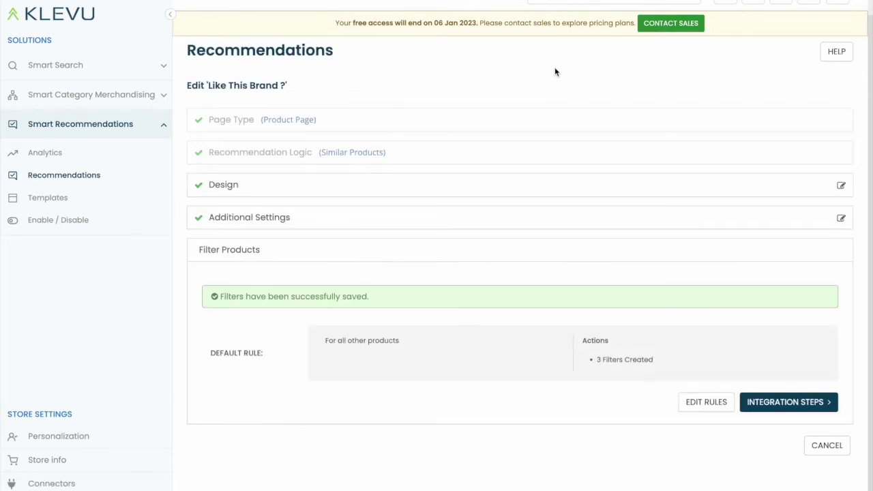
pyautogui.click(786, 408)
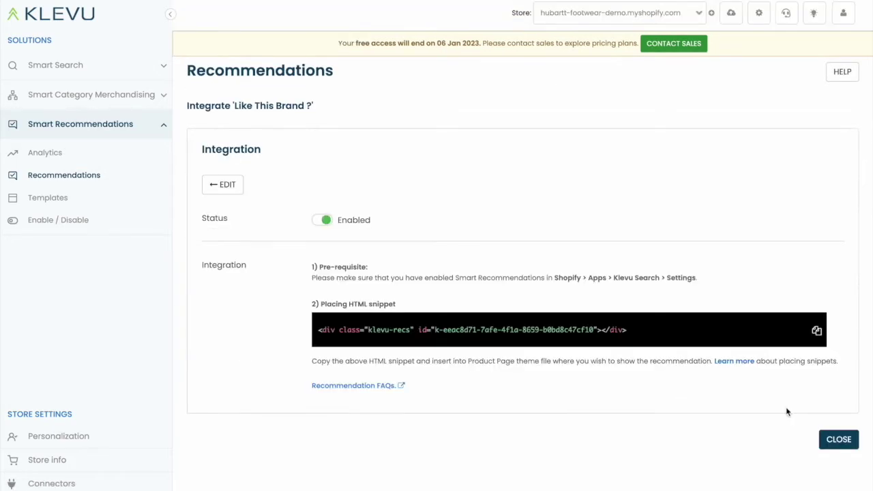
pyautogui.click(818, 331)
pyautogui.click(839, 440)
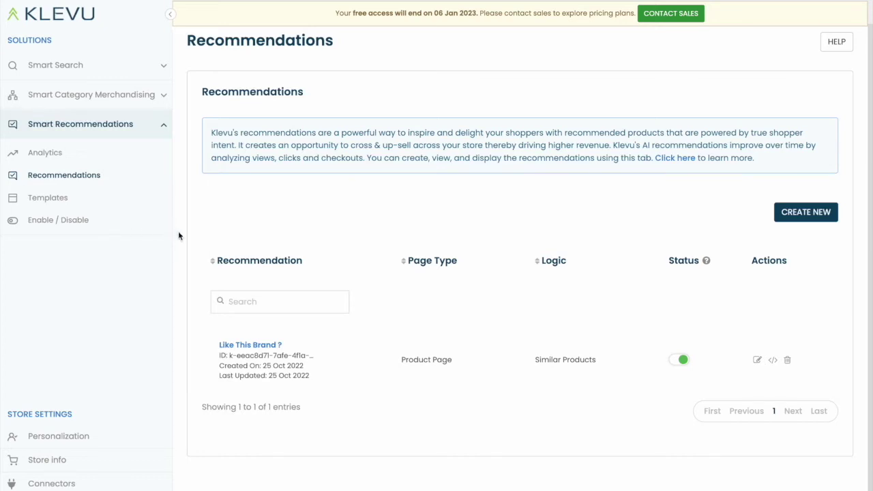
# Step: Start another Product Page recommendation based on Similar Products
pyautogui.click(812, 214)
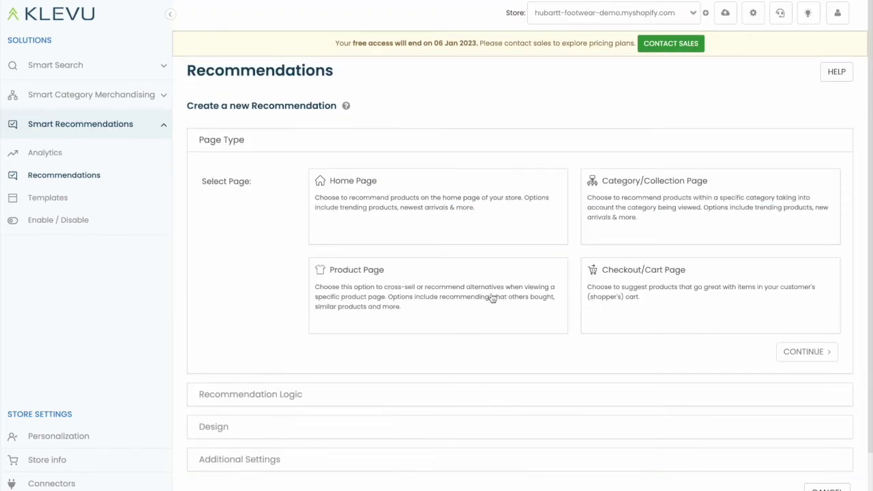
pyautogui.click(467, 292)
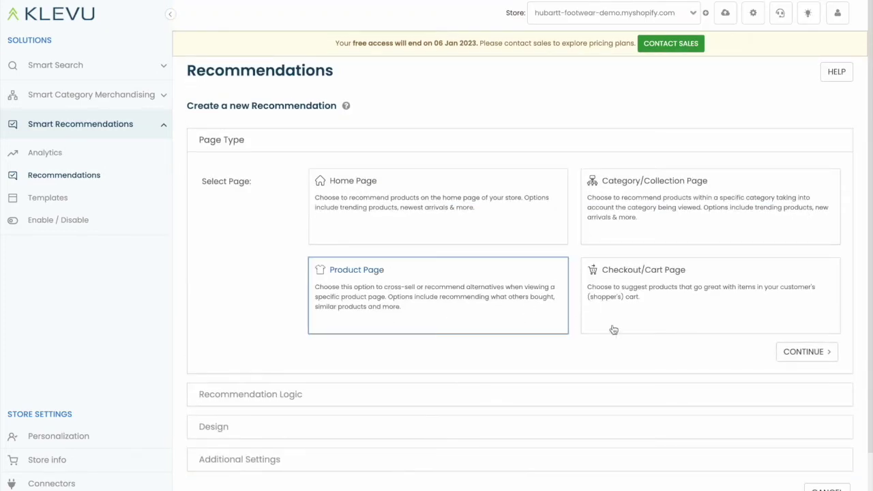
pyautogui.click(794, 353)
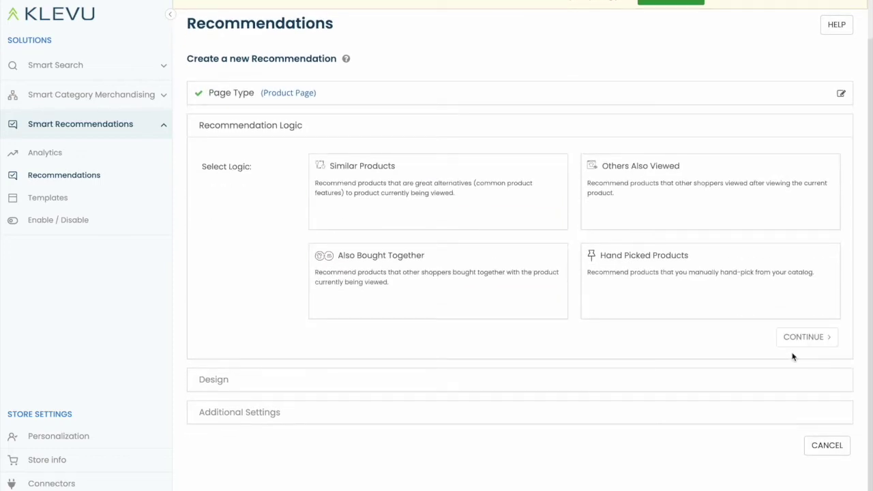
pyautogui.click(355, 168)
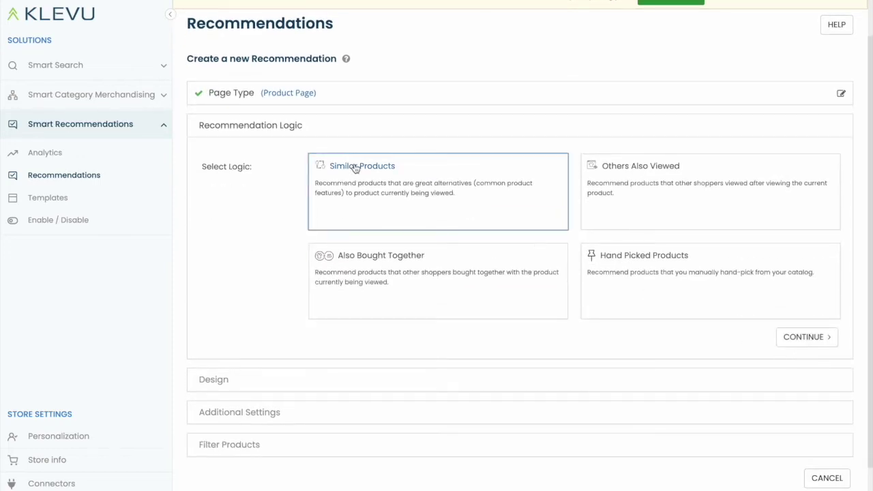
pyautogui.click(798, 344)
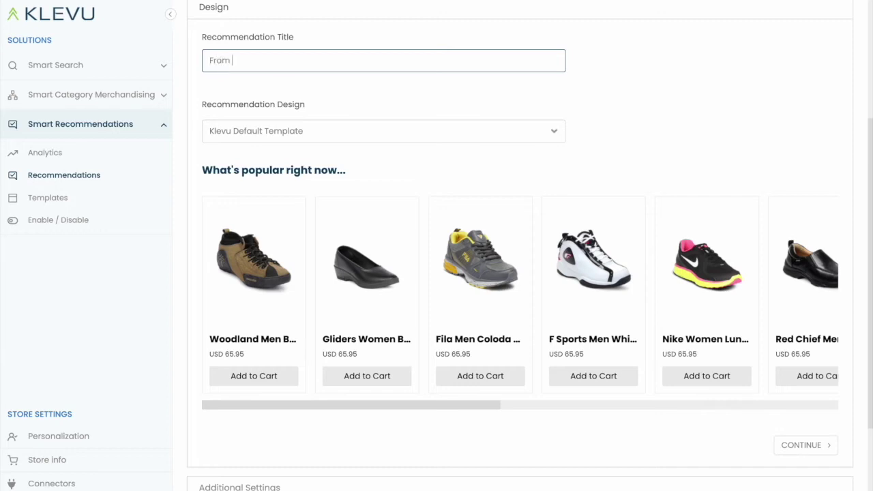
# Step: Title it 'From Other Brands Like This', choose the Carousel design, and create it
pyautogui.write('ds Like This')
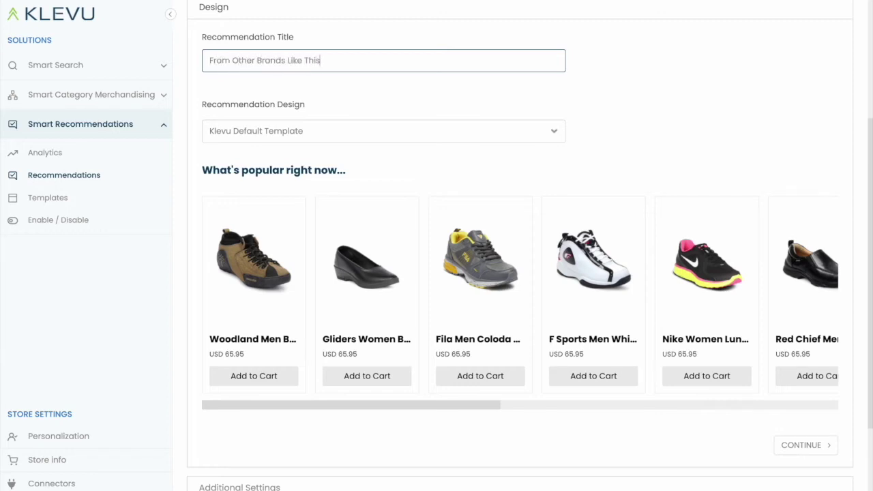
pyautogui.click(351, 135)
pyautogui.click(338, 157)
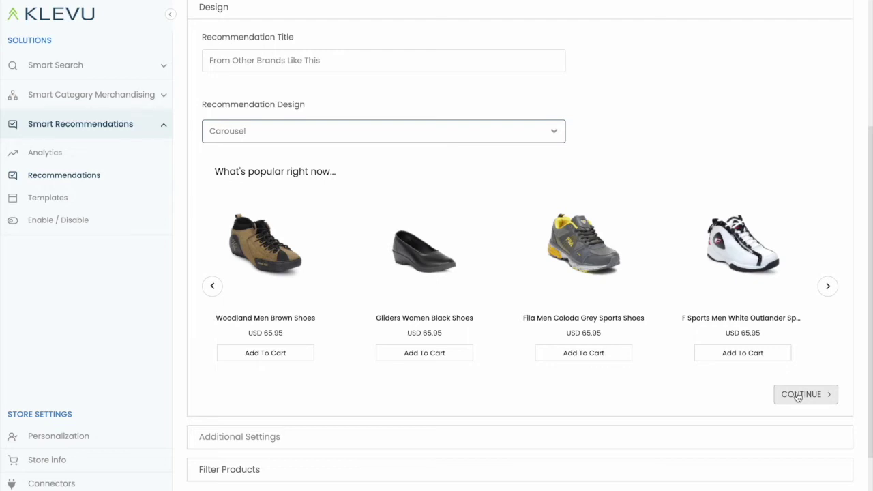
pyautogui.click(798, 396)
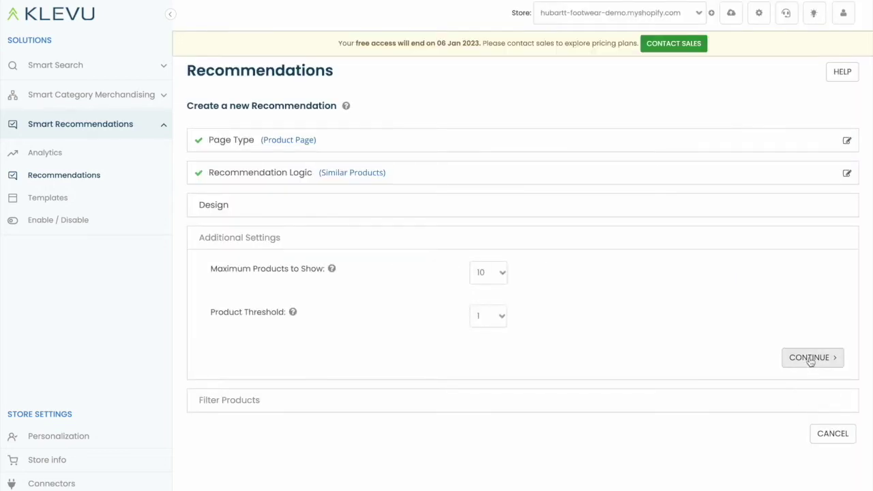
pyautogui.click(810, 361)
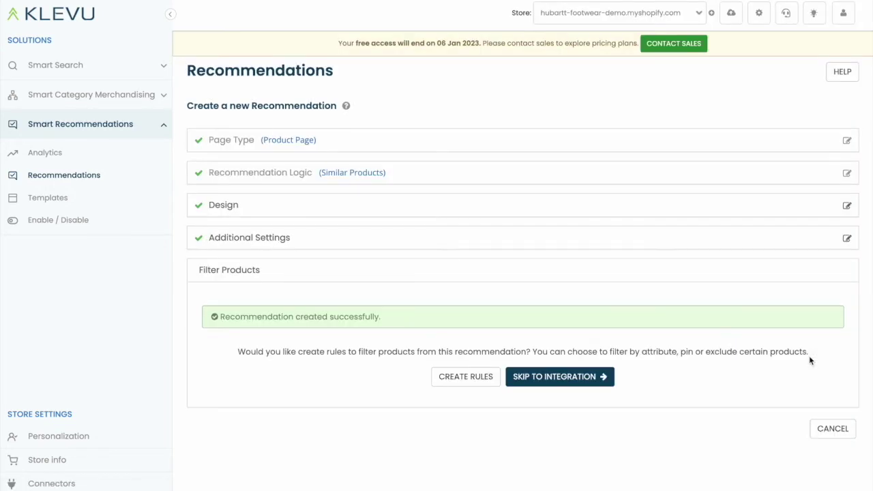
pyautogui.click(461, 377)
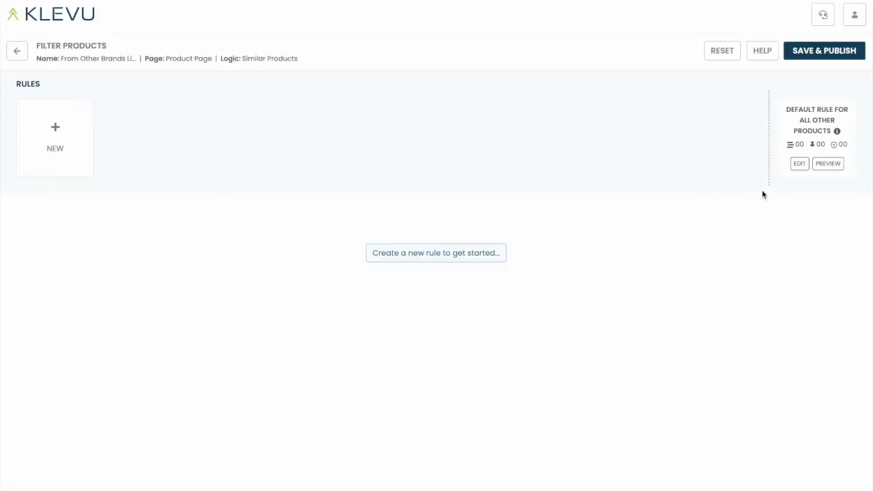
# Step: In the default rule, add an Exclude filter on the current product's brand
pyautogui.click(799, 165)
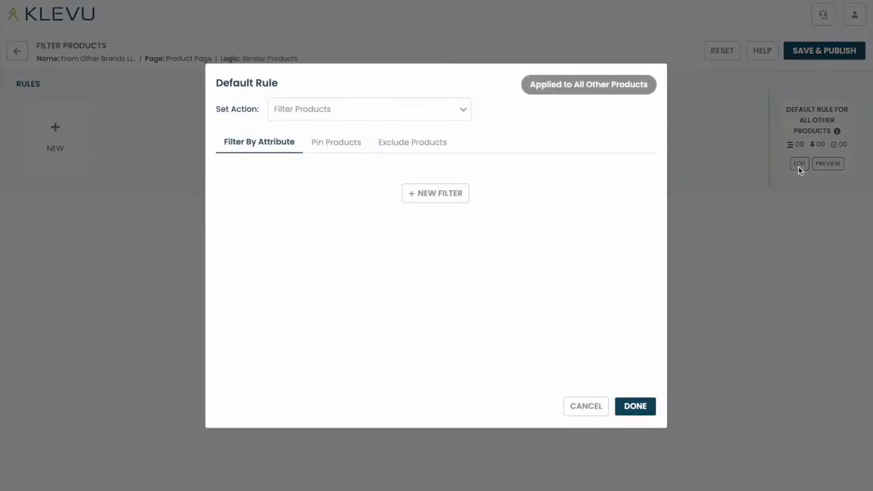
pyautogui.click(440, 195)
pyautogui.click(256, 179)
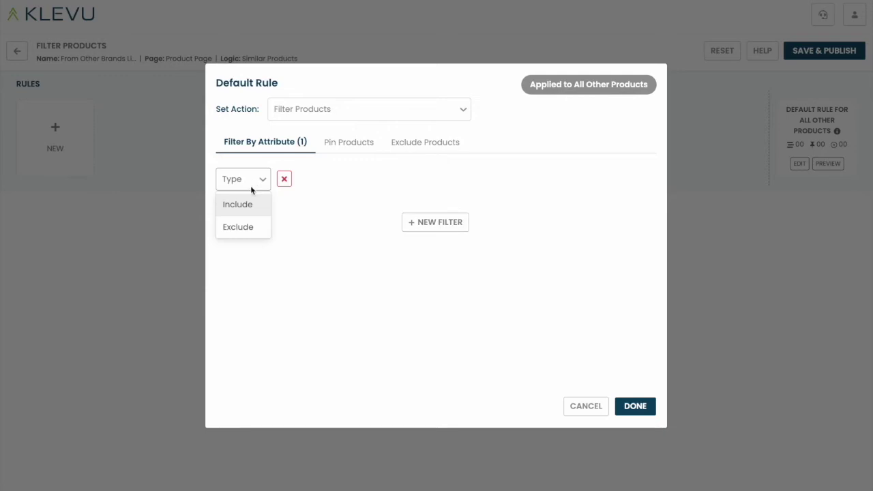
pyautogui.click(240, 226)
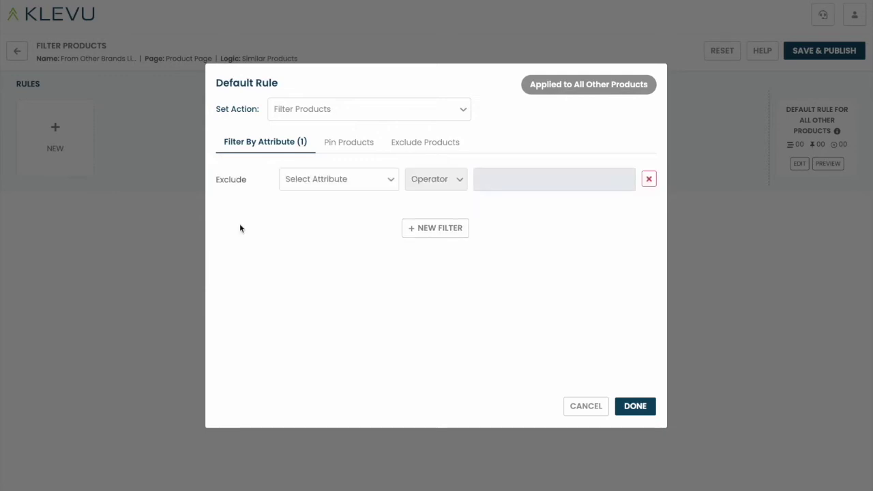
pyautogui.click(342, 182)
pyautogui.scroll(-3, 332, 253)
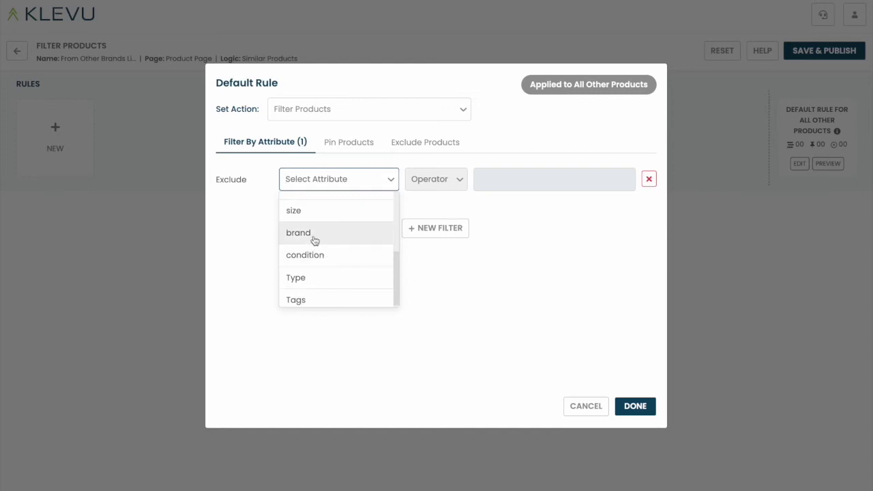
pyautogui.click(314, 237)
pyautogui.click(444, 181)
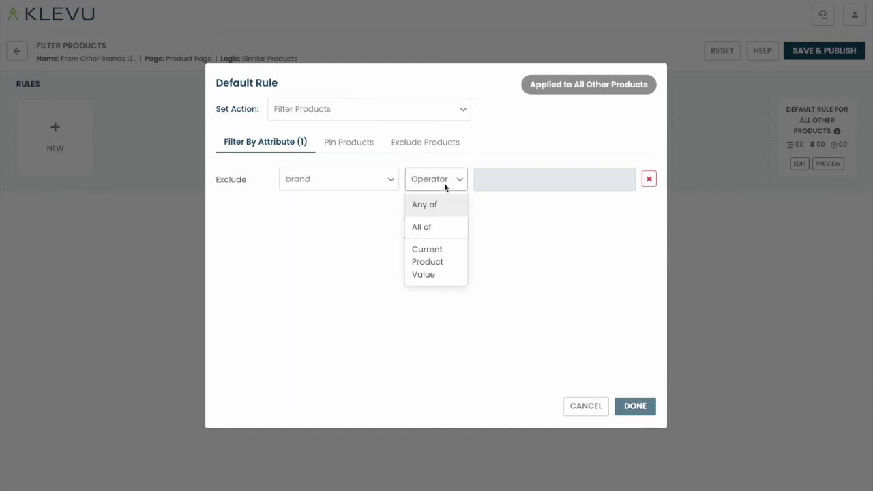
pyautogui.click(436, 260)
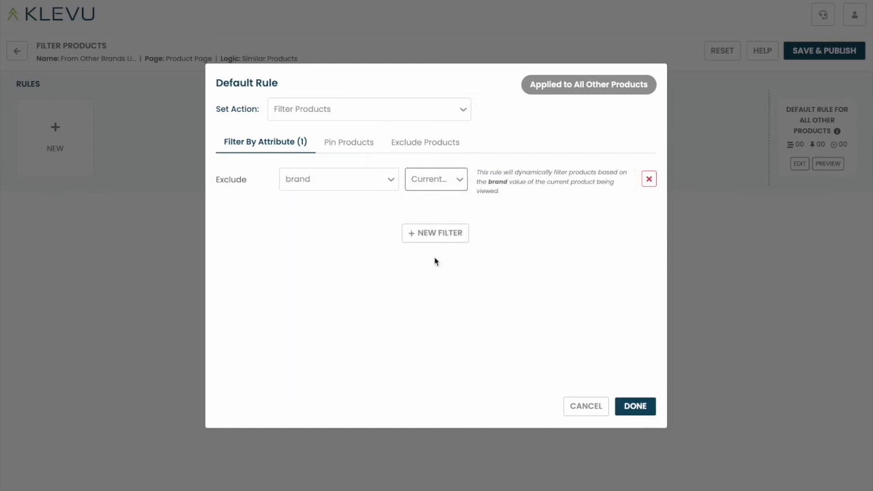
# Step: Add an Include filter matching the current product's Gender
pyautogui.click(442, 235)
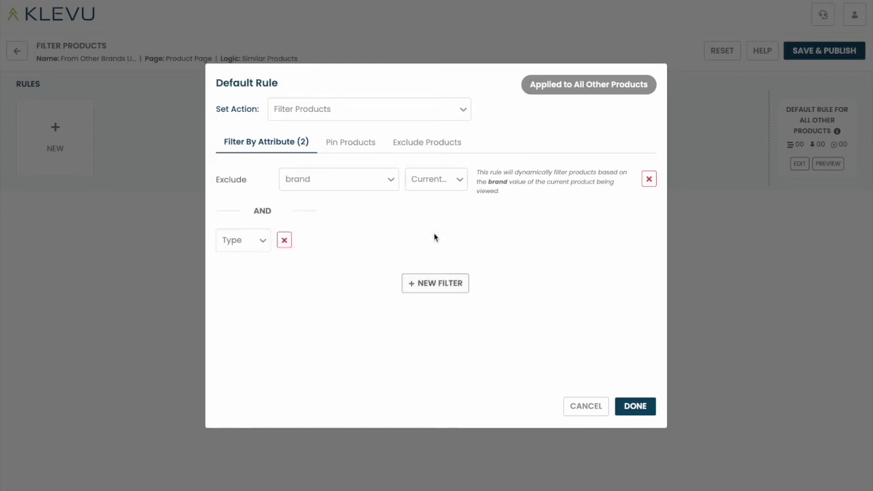
pyautogui.click(253, 241)
pyautogui.click(245, 267)
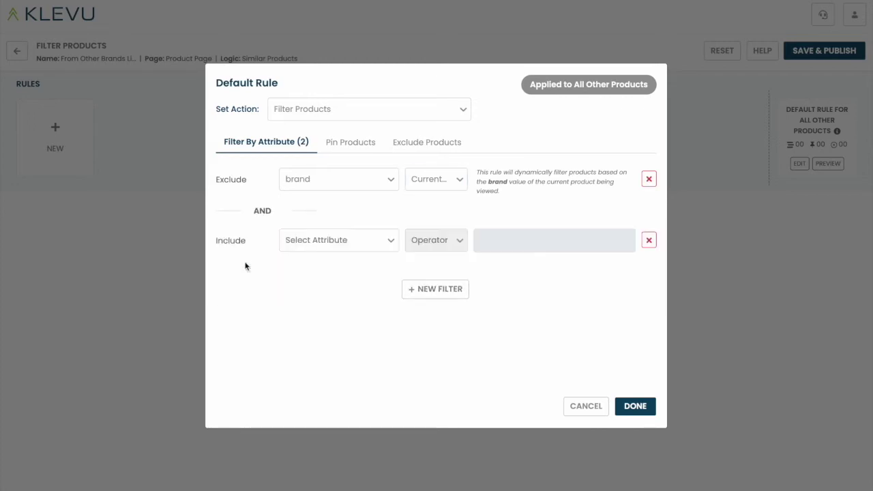
pyautogui.click(337, 249)
pyautogui.click(328, 301)
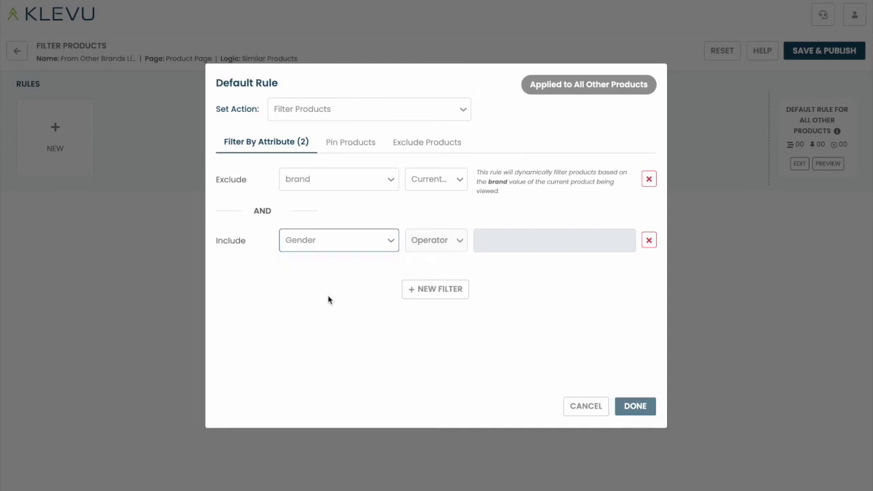
pyautogui.click(448, 246)
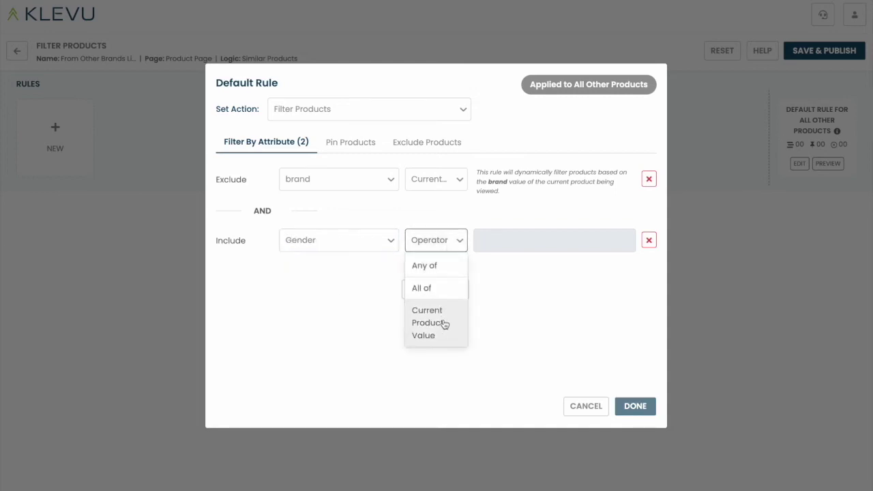
pyautogui.click(444, 324)
# Step: Add an Include filter matching the current product's Shoe type
pyautogui.click(441, 295)
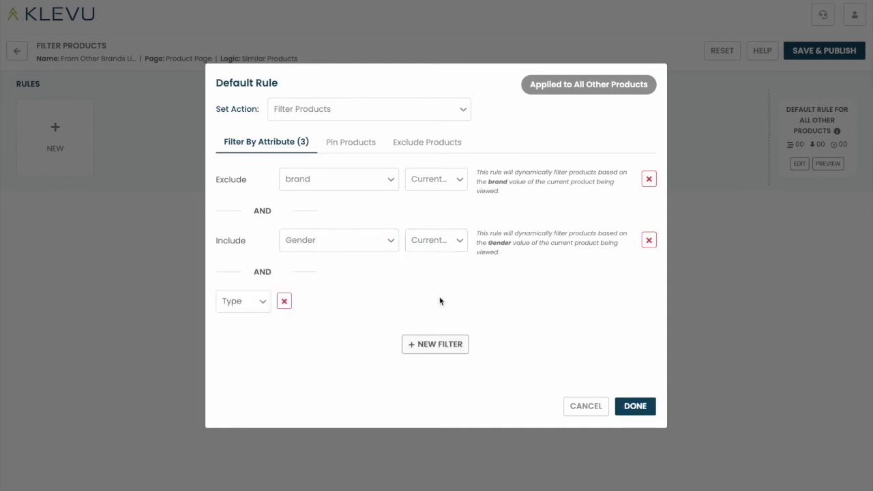
pyautogui.click(262, 301)
pyautogui.click(253, 328)
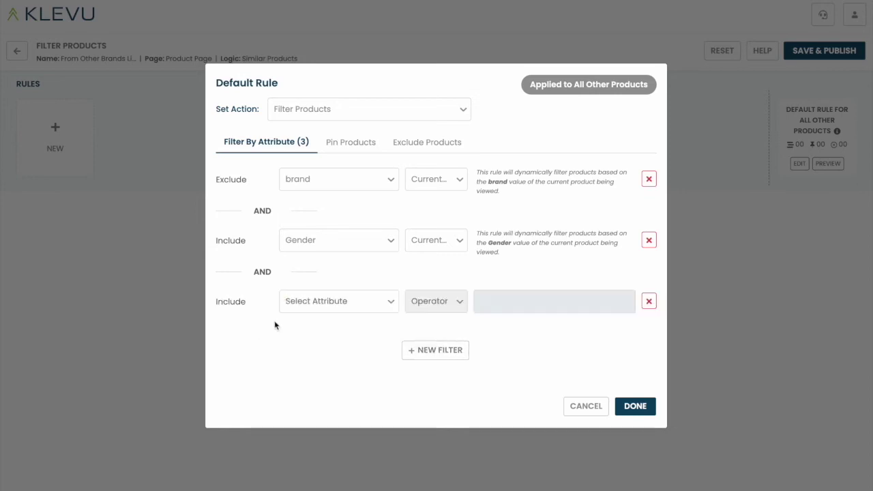
pyautogui.click(343, 305)
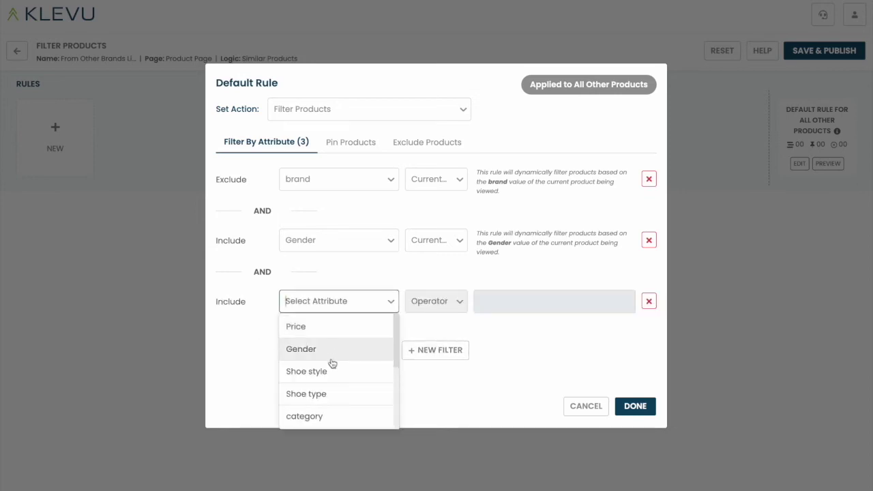
pyautogui.click(327, 393)
pyautogui.click(442, 307)
pyautogui.click(441, 376)
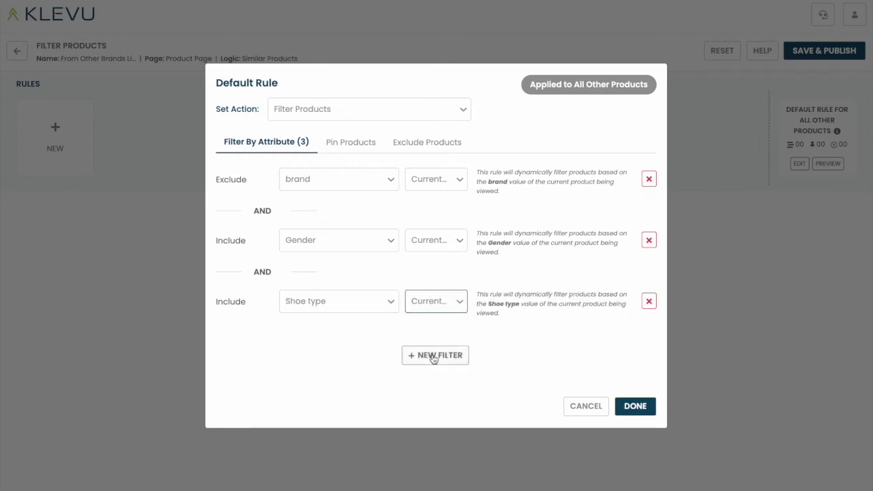
# Step: Add an Include filter matching the current product's Color and confirm the four filters
pyautogui.click(433, 355)
pyautogui.click(256, 341)
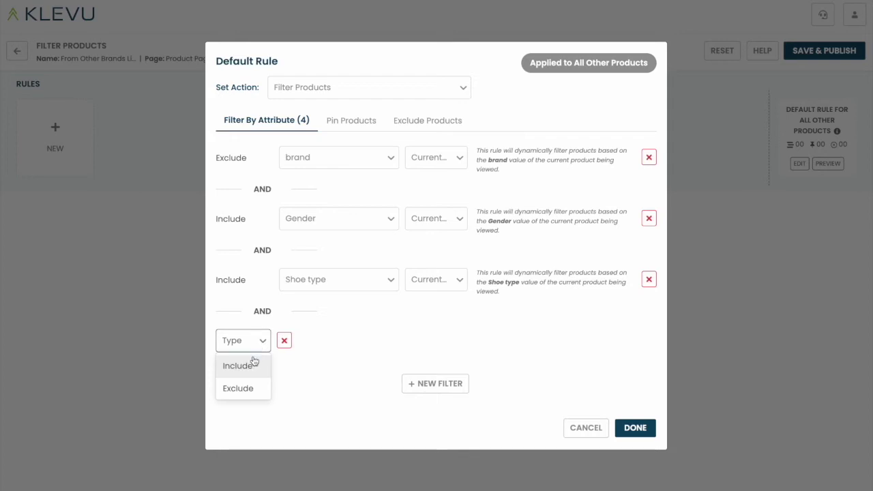
pyautogui.click(249, 365)
pyautogui.click(333, 346)
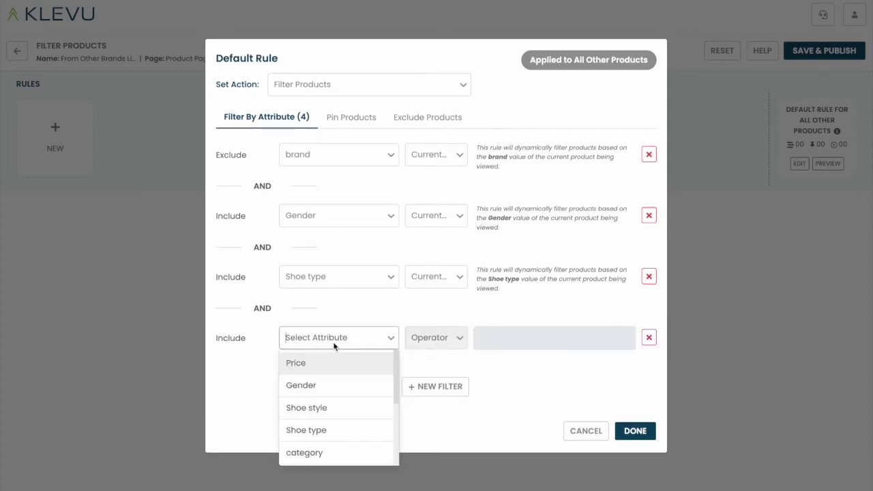
pyautogui.scroll(-2, 327, 411)
pyautogui.scroll(-1, 326, 411)
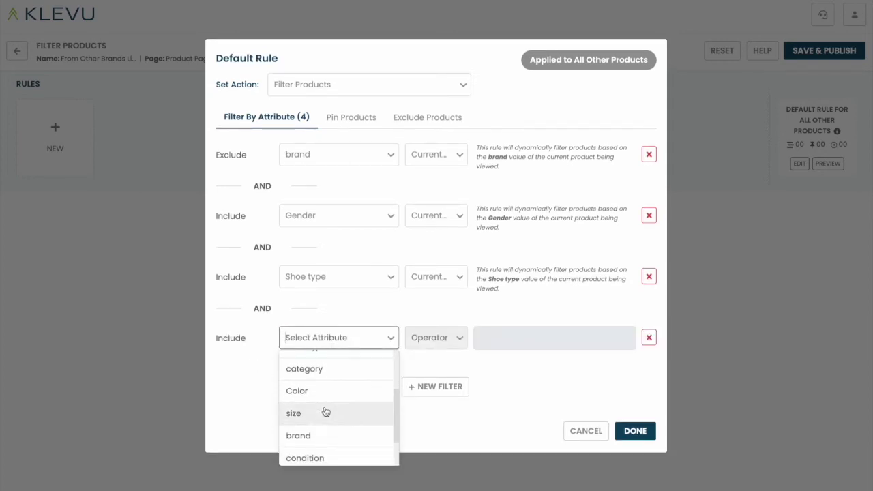
pyautogui.click(313, 395)
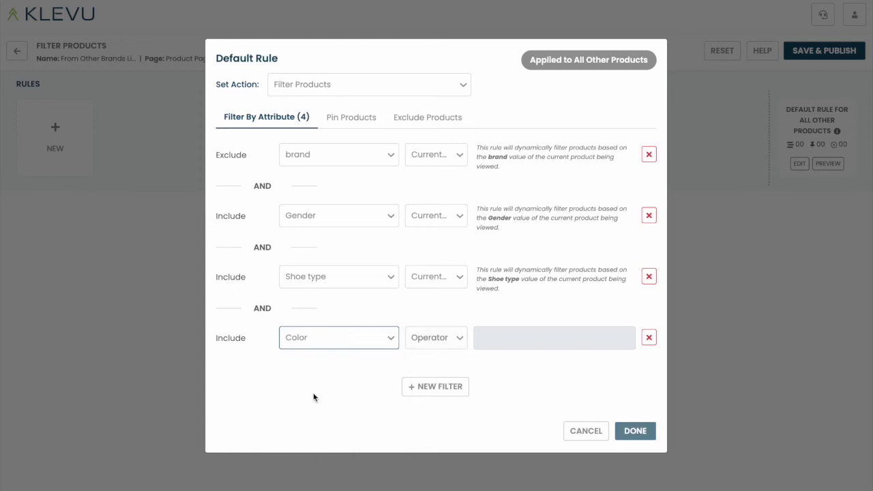
pyautogui.click(455, 338)
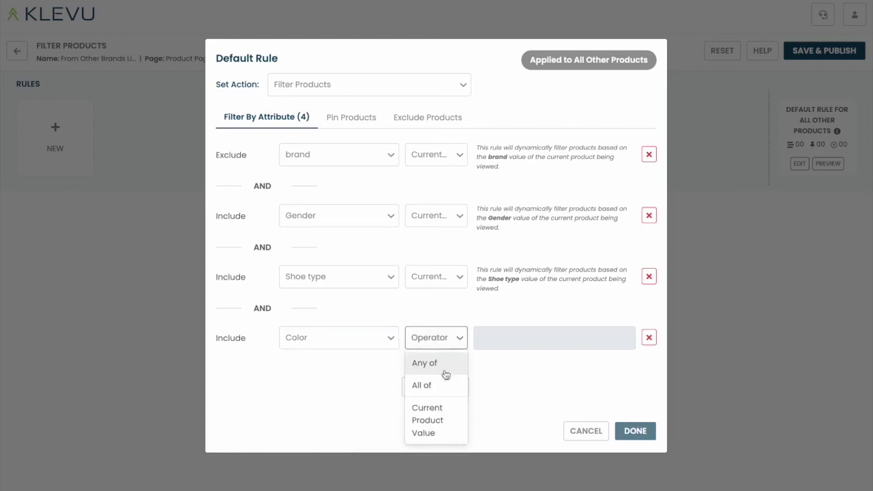
pyautogui.click(437, 415)
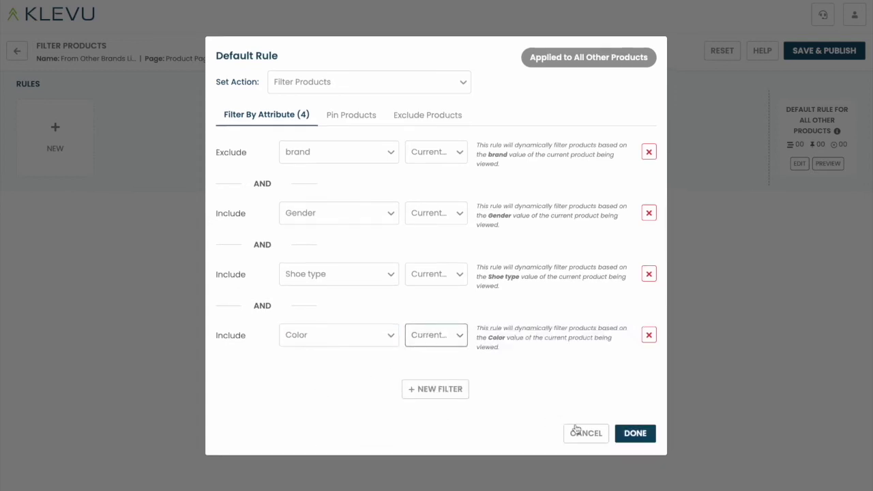
pyautogui.click(635, 436)
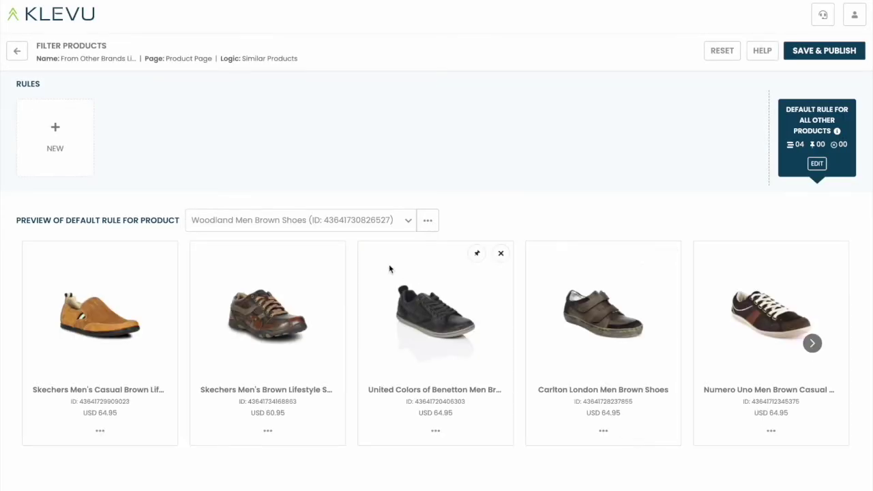
# Step: Preview the rule on the Fila Men's Passion Black red Canvas Shoe, then save and publish
pyautogui.click(409, 221)
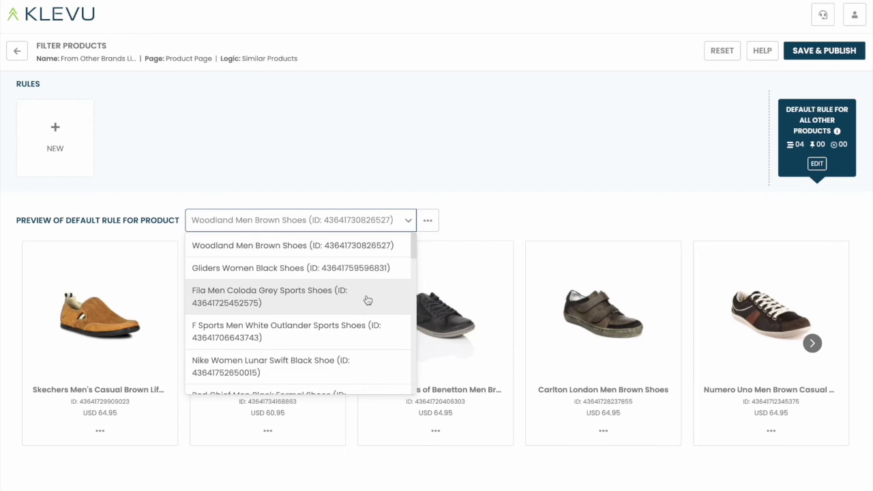
pyautogui.scroll(-5, 366, 300)
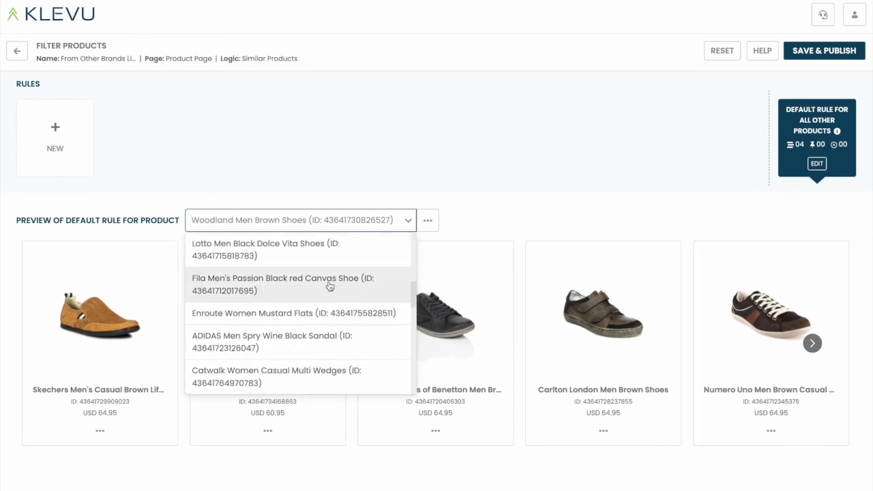
pyautogui.click(328, 285)
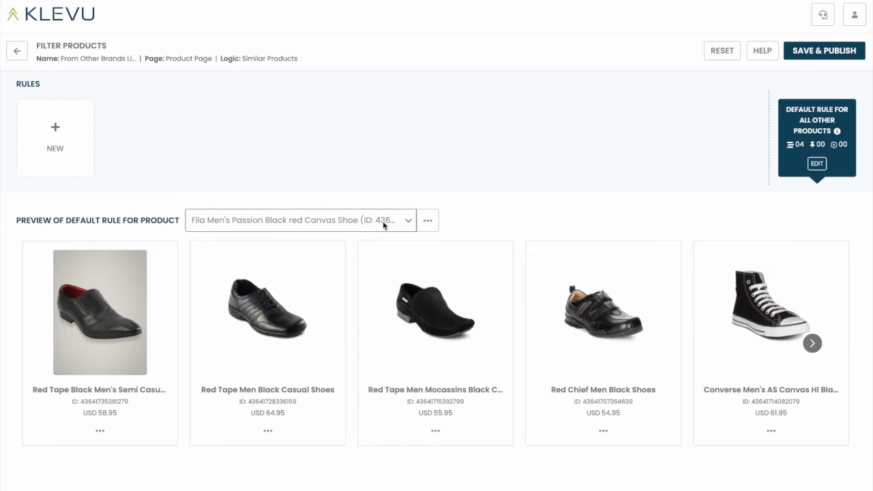
pyautogui.click(823, 50)
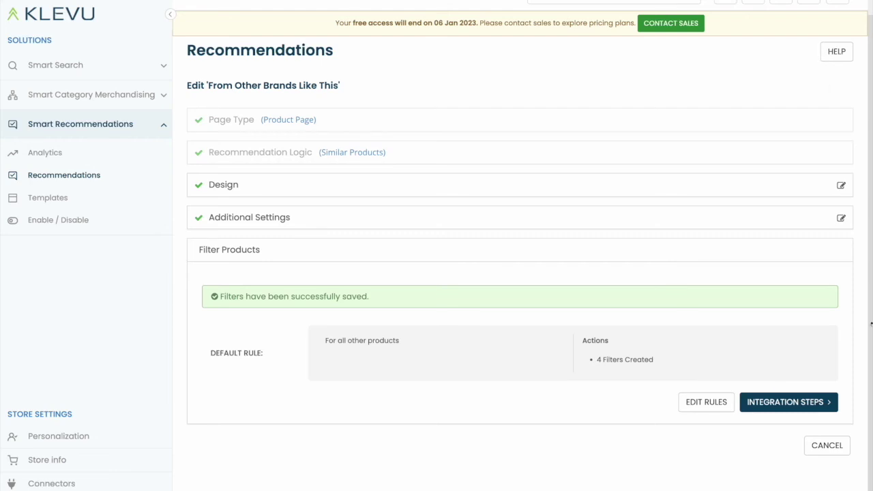
# Step: Copy the 'From Other Brands Like This' HTML snippet from its integration steps, then close
pyautogui.click(824, 407)
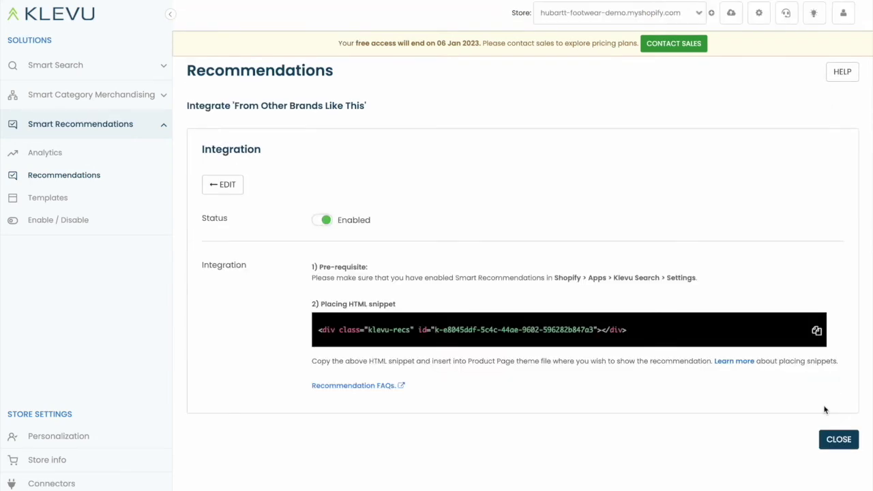
pyautogui.click(817, 333)
pyautogui.click(839, 441)
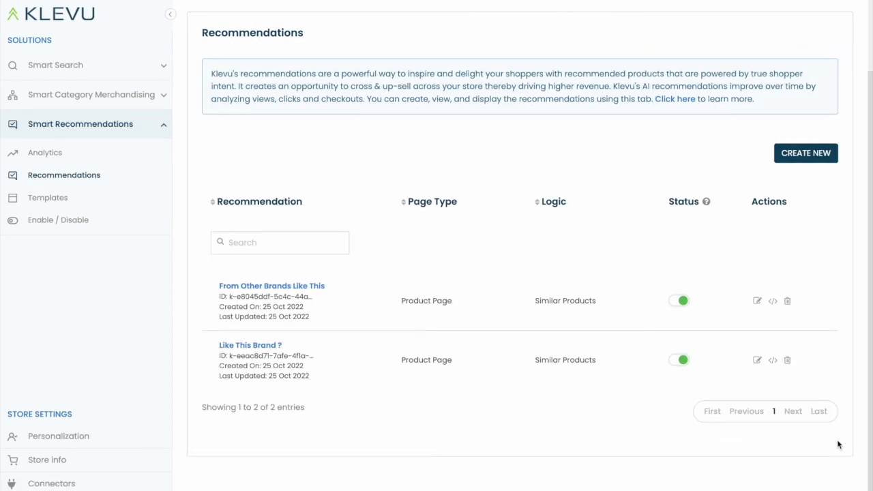
# Step: Start a new Home Page recommendation using Trending Products For You logic
pyautogui.click(814, 161)
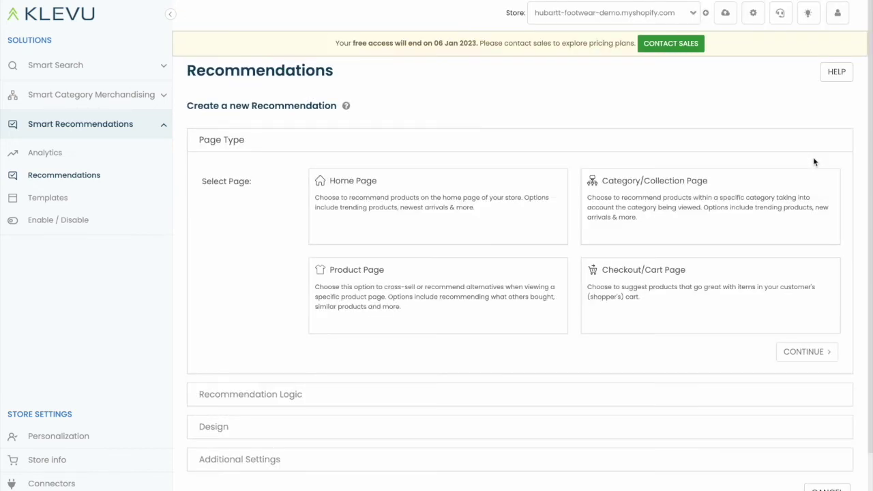
pyautogui.click(467, 193)
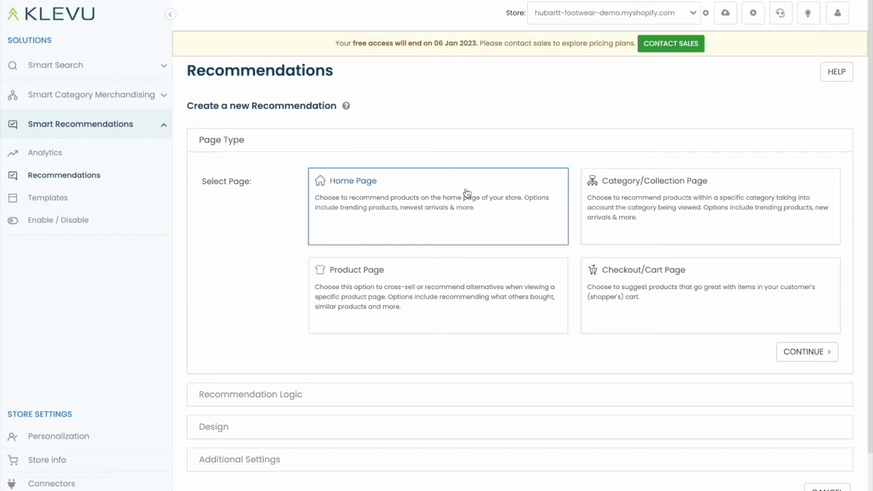
pyautogui.click(806, 356)
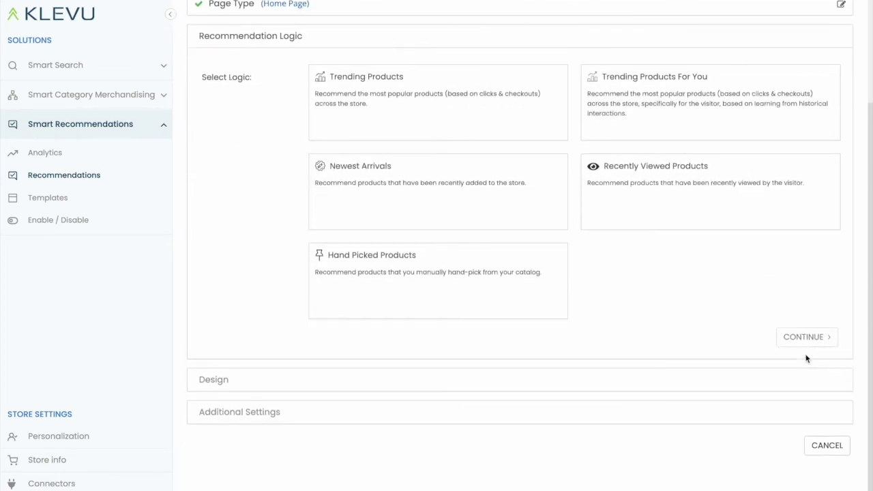
pyautogui.click(703, 118)
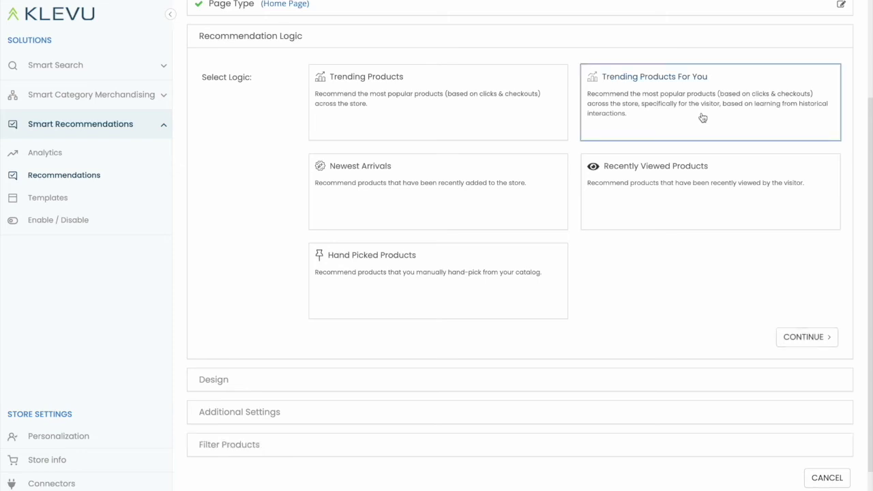
pyautogui.click(800, 336)
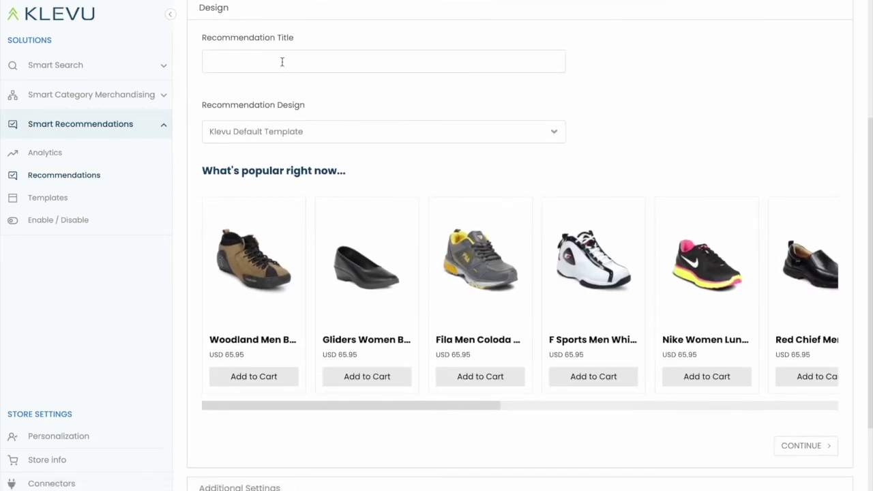
# Step: Title it 'See Anything You Like ?' and choose the Carousel design
pyautogui.click(281, 62)
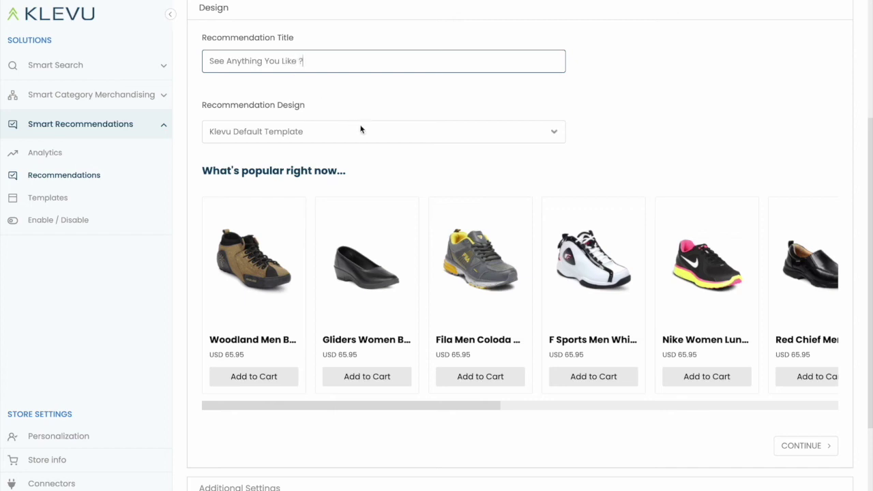
pyautogui.click(371, 140)
pyautogui.click(354, 158)
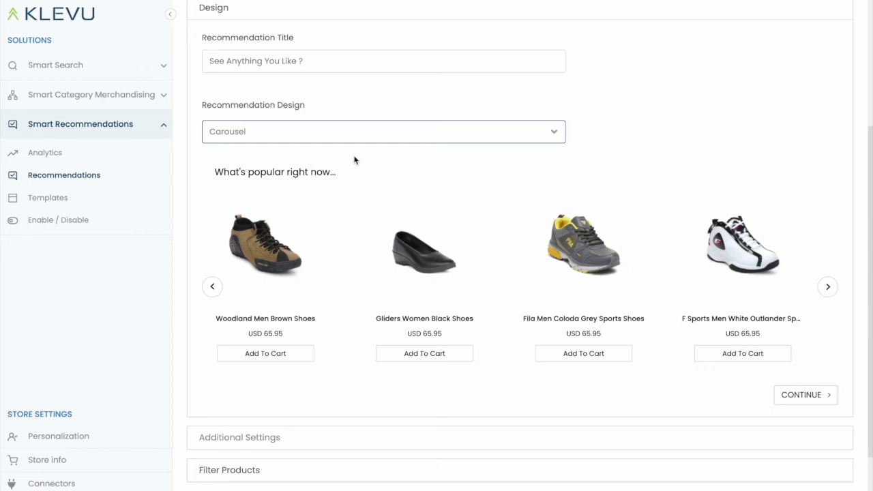
pyautogui.click(803, 399)
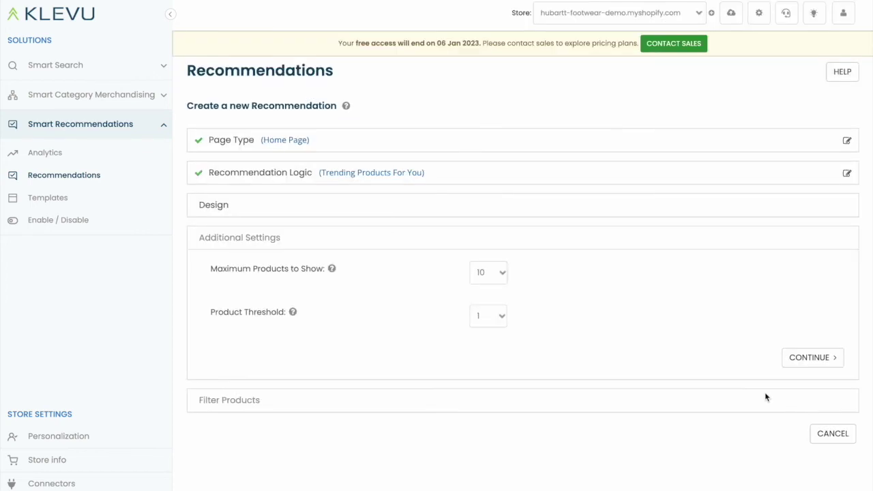
# Step: Save 'See Anything You Like ?' with default settings, skip filtering, and copy its HTML snippet
pyautogui.click(813, 357)
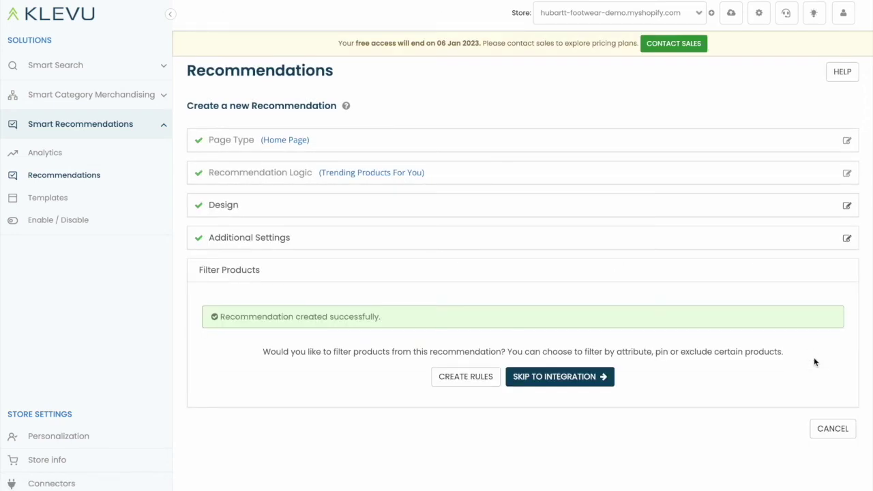
pyautogui.click(590, 382)
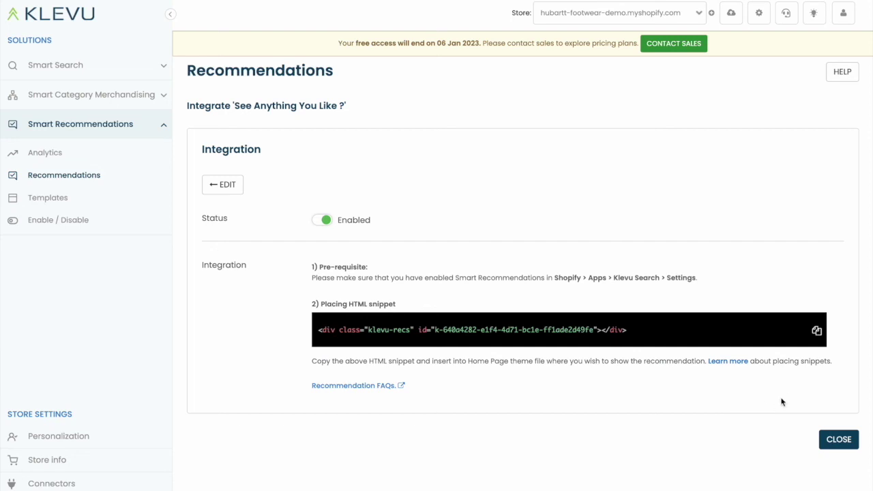
pyautogui.click(817, 332)
# Step: Return to the recommendations list, then advance the From Other Brands Like This carousel and open a Reebok shoe
pyautogui.click(839, 439)
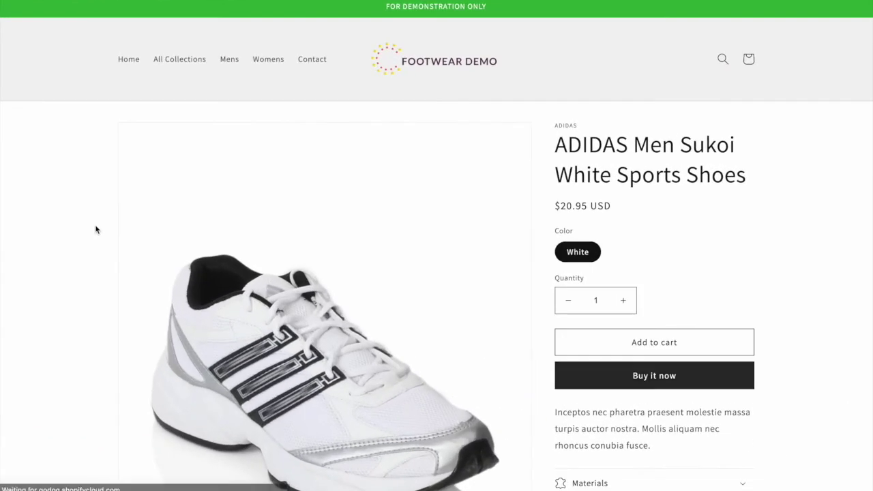
pyautogui.scroll(-3, 99, 236)
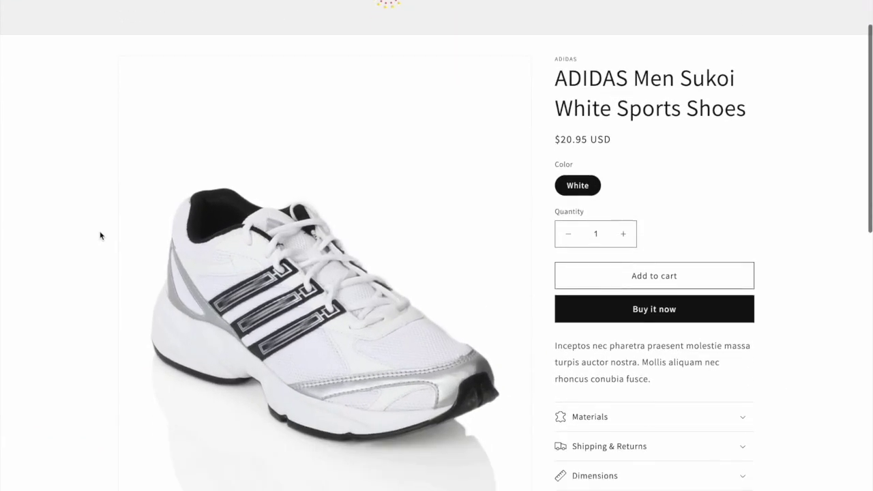
pyautogui.scroll(-6, 100, 236)
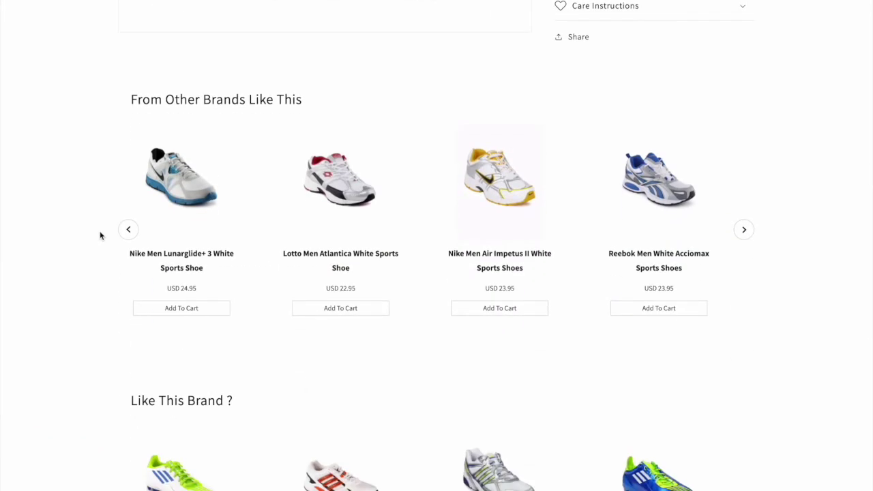
pyautogui.scroll(-1, 100, 236)
pyautogui.scroll(-2, 100, 236)
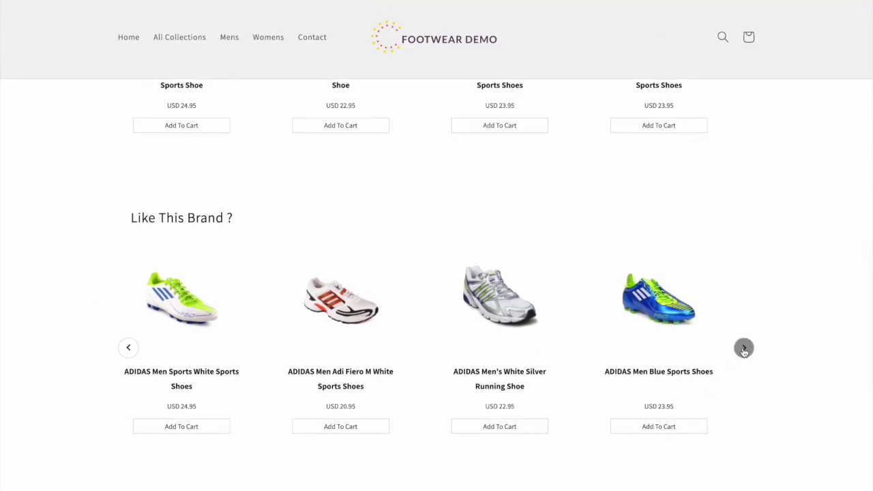
pyautogui.scroll(4, 744, 349)
pyautogui.click(744, 313)
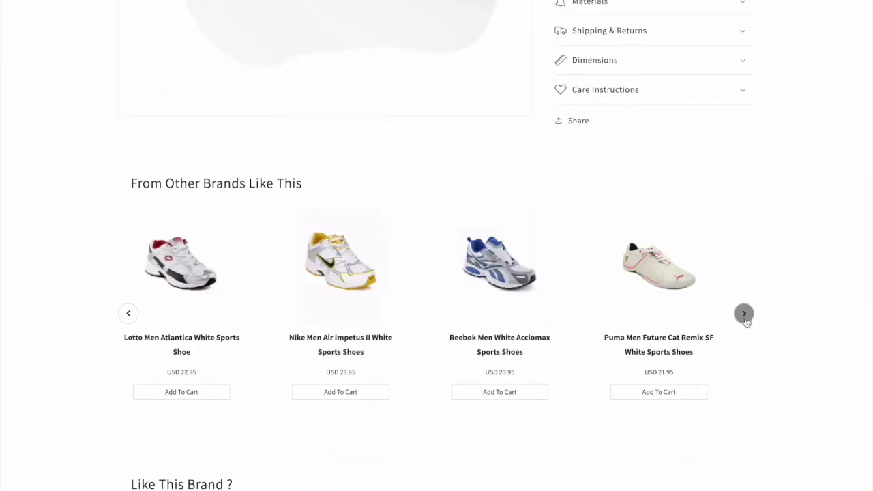
pyautogui.click(472, 269)
# Step: Check the carousels on the Reebok Men's Zigfuel White and Nike Men Zoom Vapor 8 White Red Shoe pages
pyautogui.scroll(-6, 482, 271)
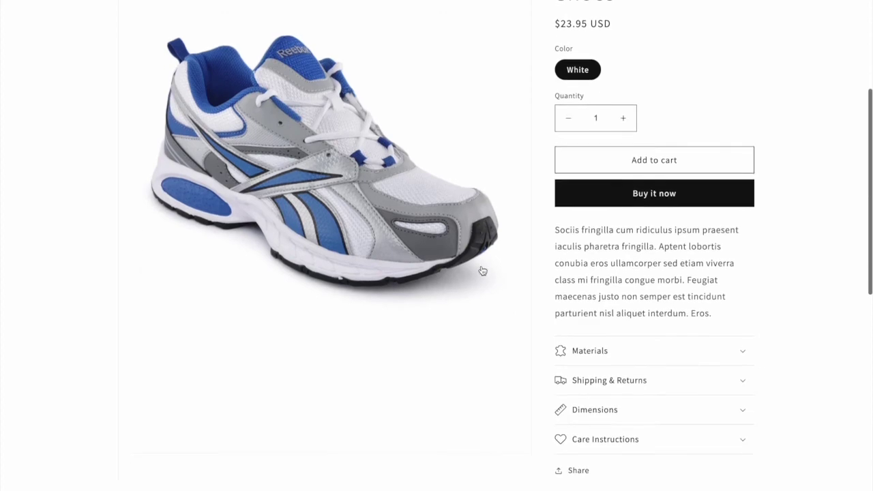
pyautogui.scroll(-4, 482, 271)
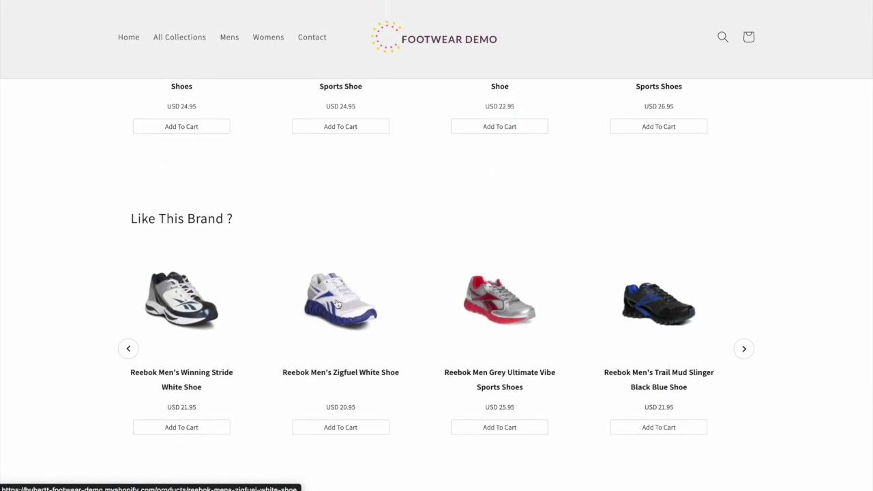
pyautogui.click(335, 306)
pyautogui.scroll(-8, 462, 328)
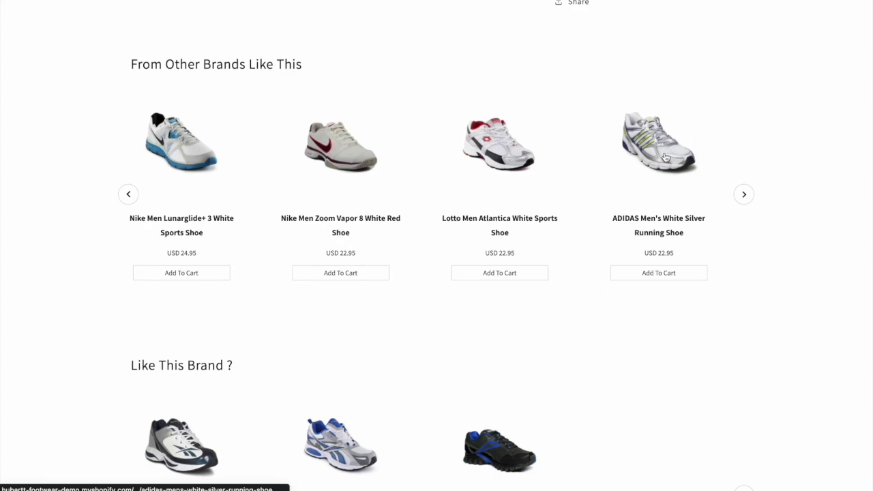
pyautogui.click(334, 147)
pyautogui.scroll(-10, 334, 150)
pyautogui.scroll(-1, 333, 149)
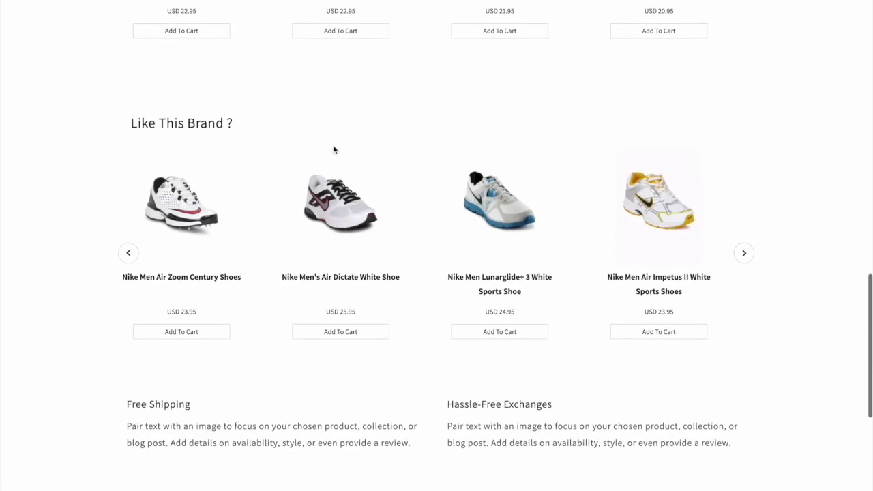
pyautogui.scroll(10, 204, 82)
# Step: View the new 'See Anything You Like ?' trending section on the store's home page
pyautogui.click(130, 37)
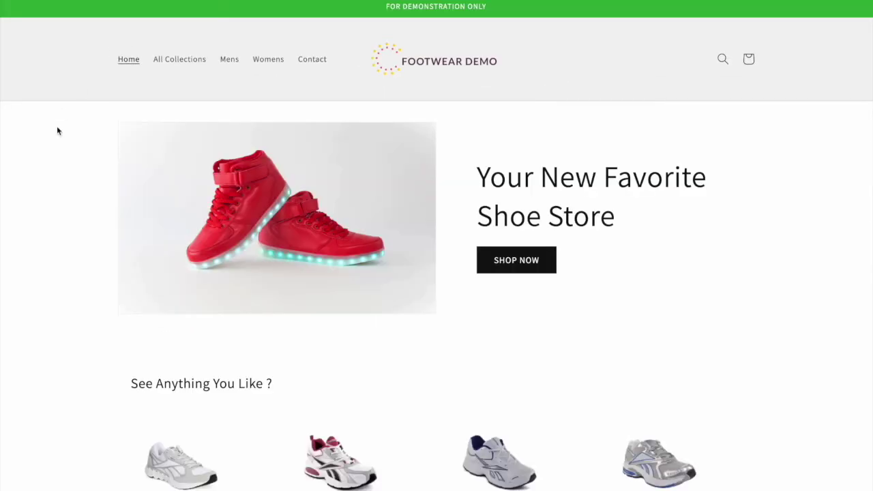
pyautogui.scroll(-3, 57, 167)
pyautogui.scroll(3, 57, 168)
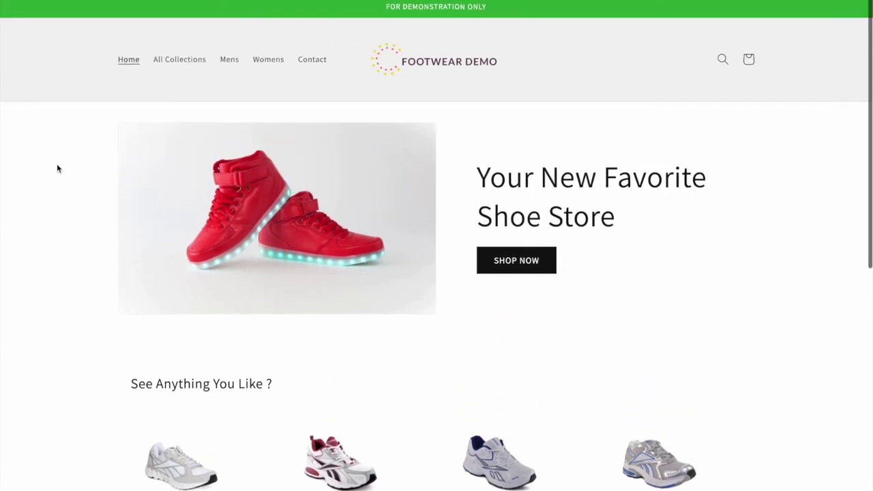